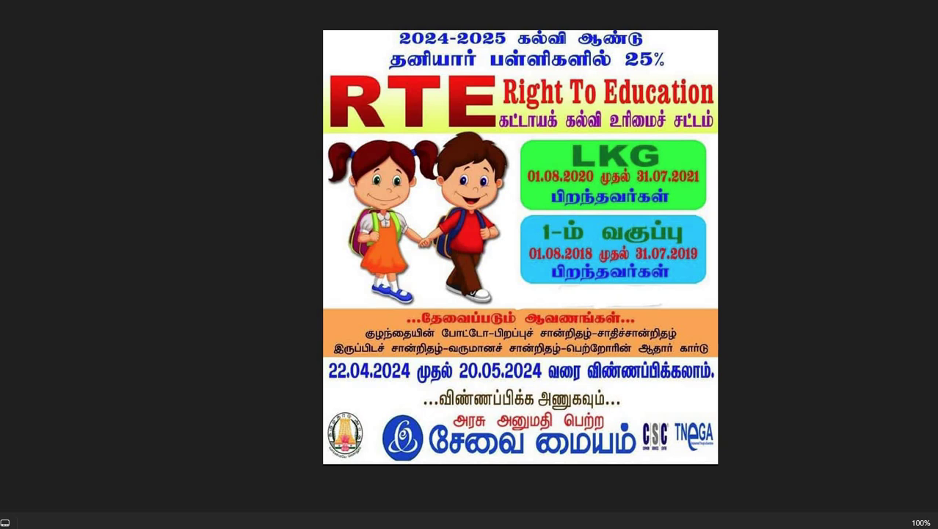
# Scroll the RTE 2024-2025 poster to read the LKG birth-date window and required documents.
pyautogui.scroll(3, 520, 367)
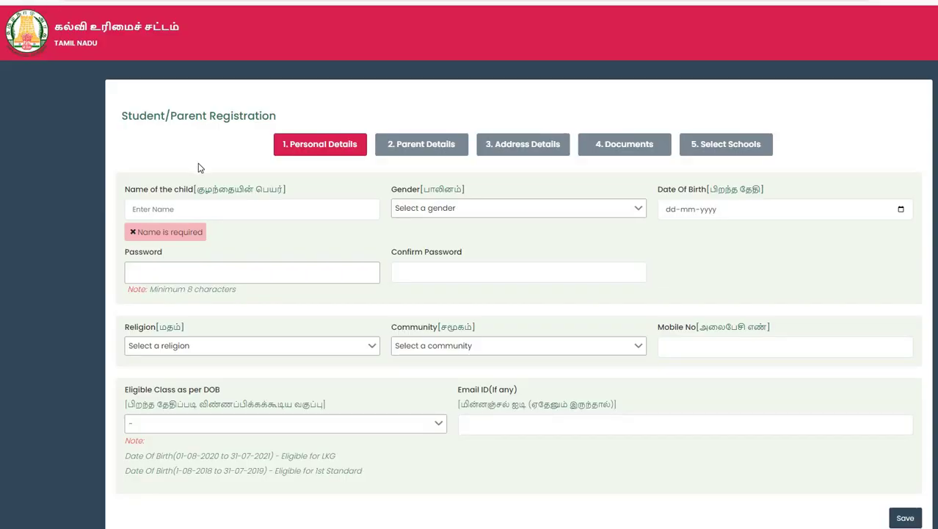
# Highlight the LKG and 1st Standard birth-date eligibility notes on the form, then clear the highlight.
pyautogui.scroll(-1, 202, 166)
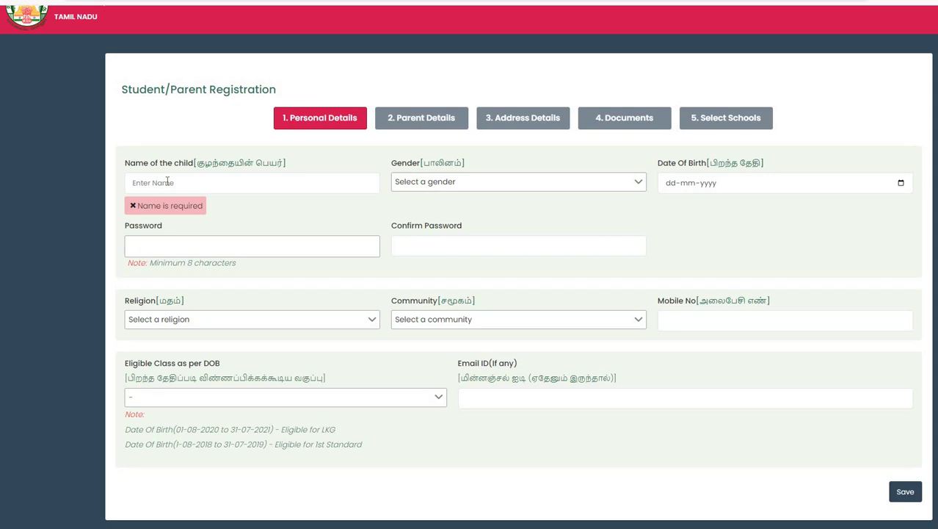
pyautogui.click(167, 181)
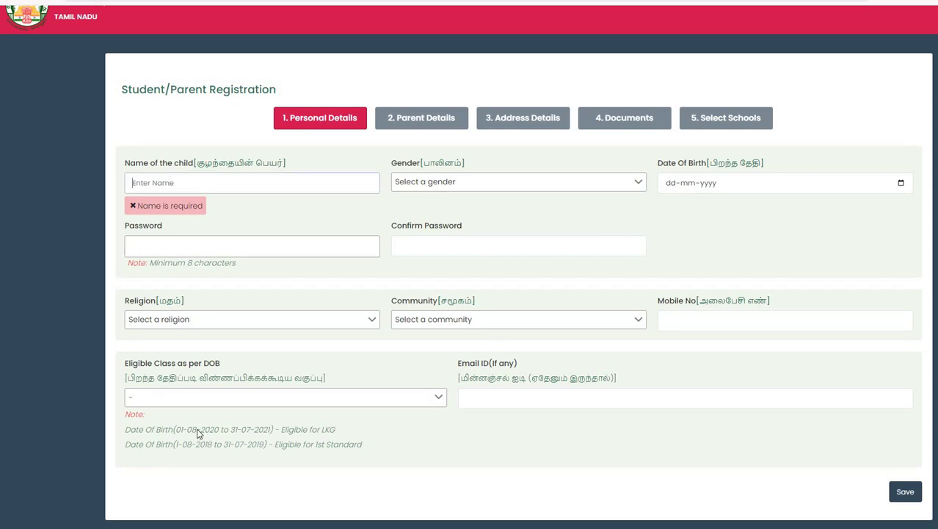
pyautogui.moveTo(130, 431); pyautogui.dragTo(346, 435)
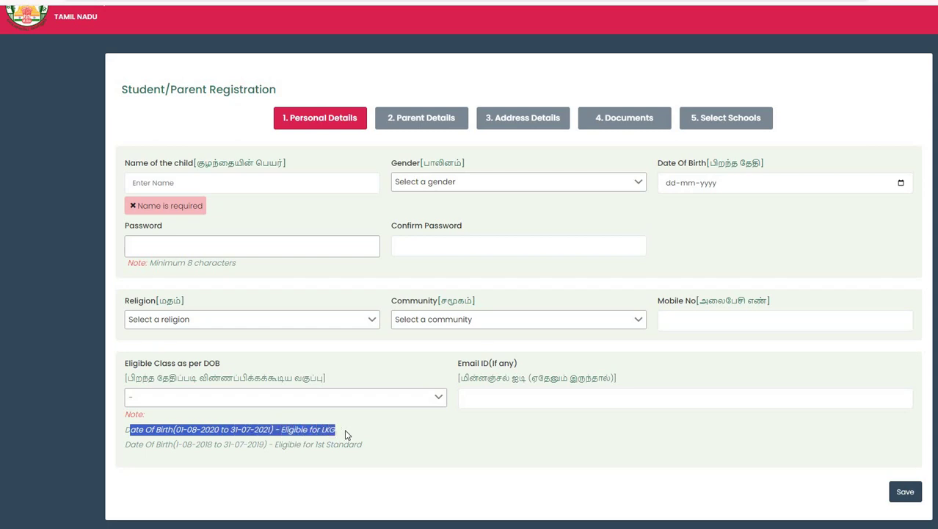
pyautogui.moveTo(125, 445); pyautogui.dragTo(161, 444)
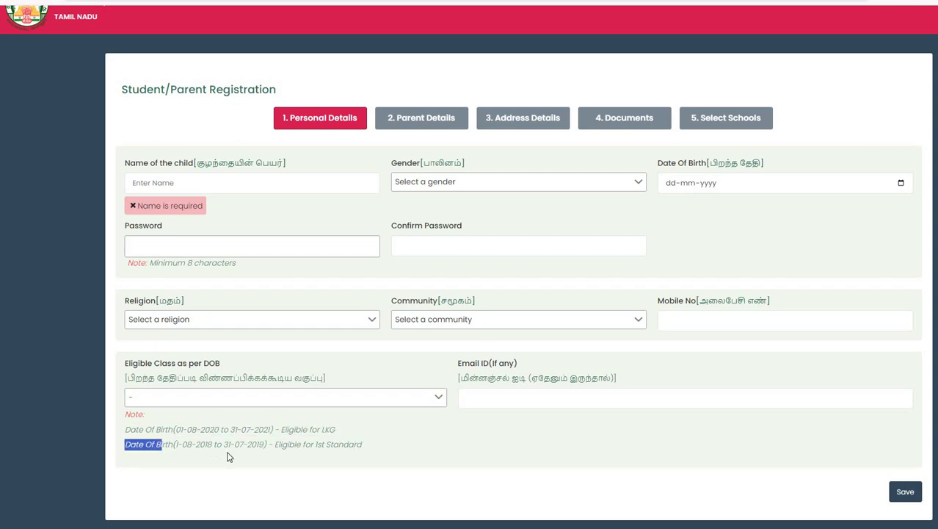
pyautogui.moveTo(227, 456); pyautogui.dragTo(415, 439)
pyautogui.click(297, 161)
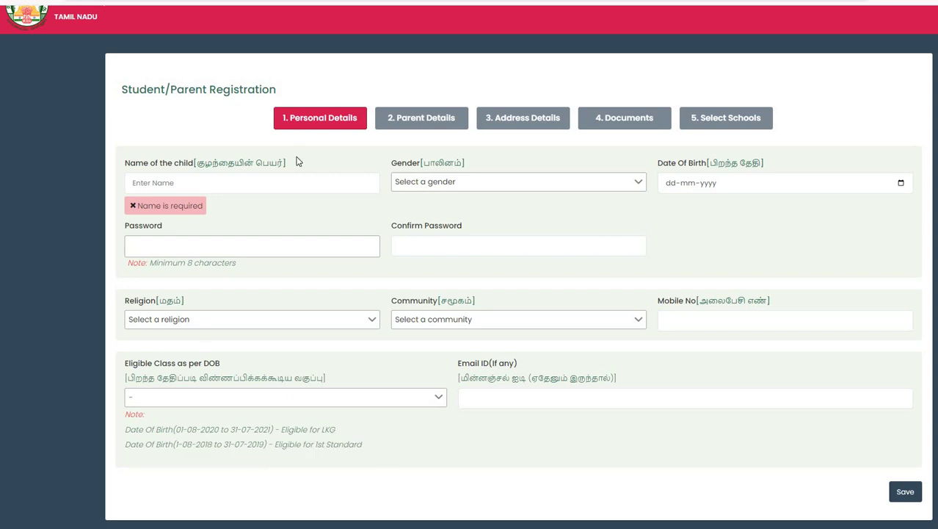
# Enter the child's name and set the gender to Male.
pyautogui.click(235, 181)
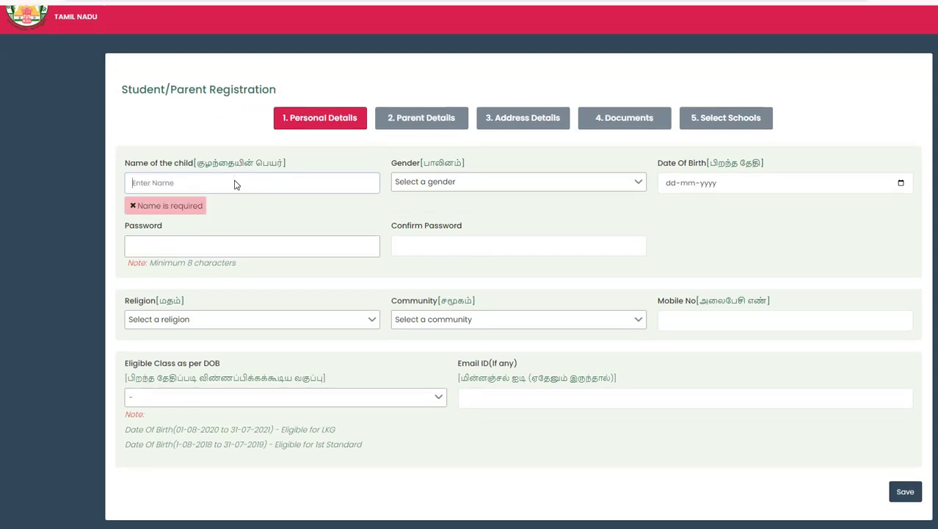
pyautogui.write('vijay')
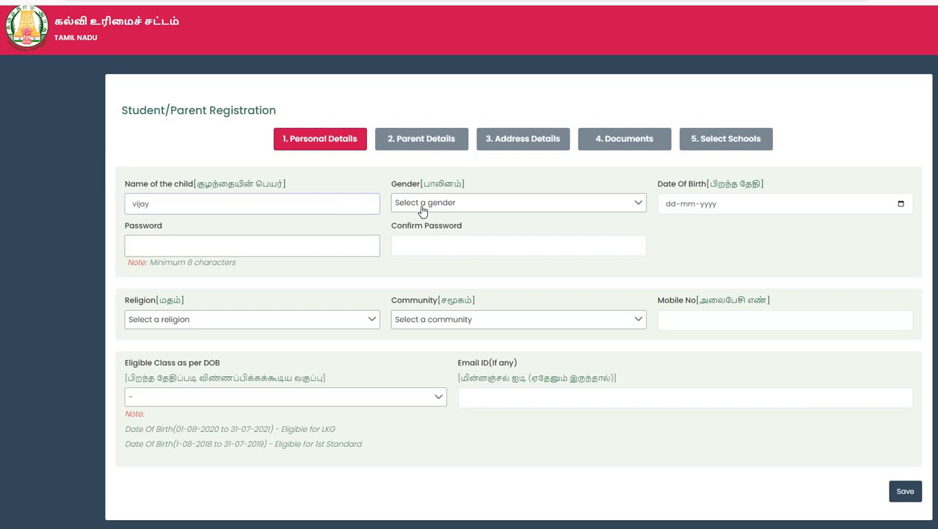
pyautogui.click(421, 206)
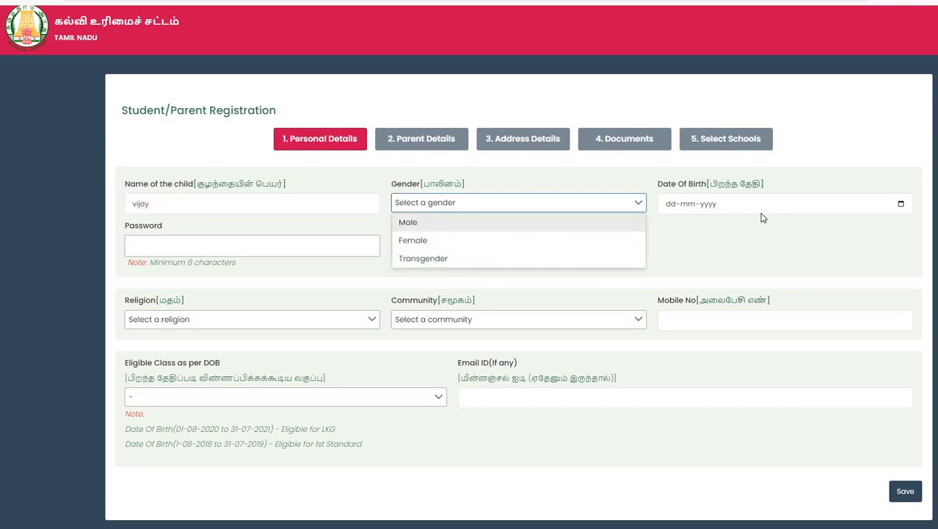
pyautogui.click(665, 206)
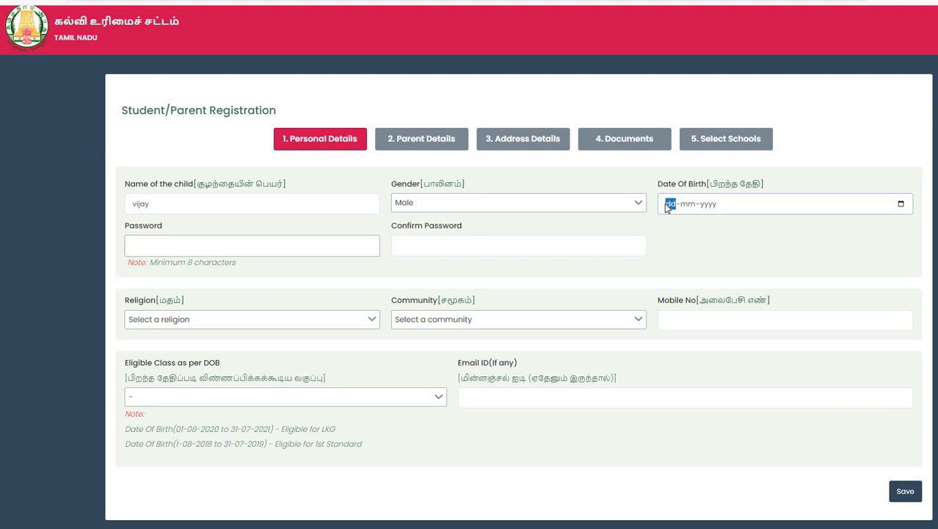
# Set the date of birth to 09-09-2020 so the eligible class becomes LKG.
pyautogui.write('09-10-0009-01-2009')
pyautogui.click(684, 204)
pyautogui.write('09-')
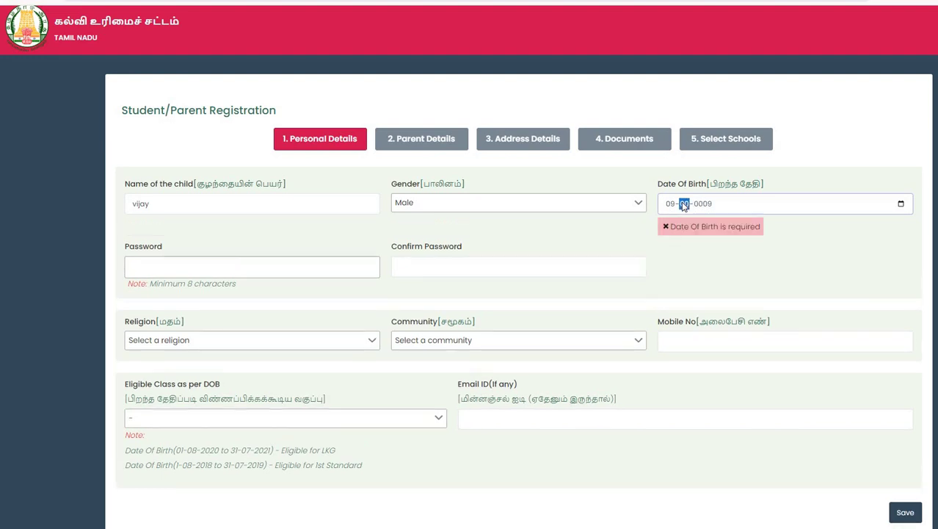
pyautogui.write('1')
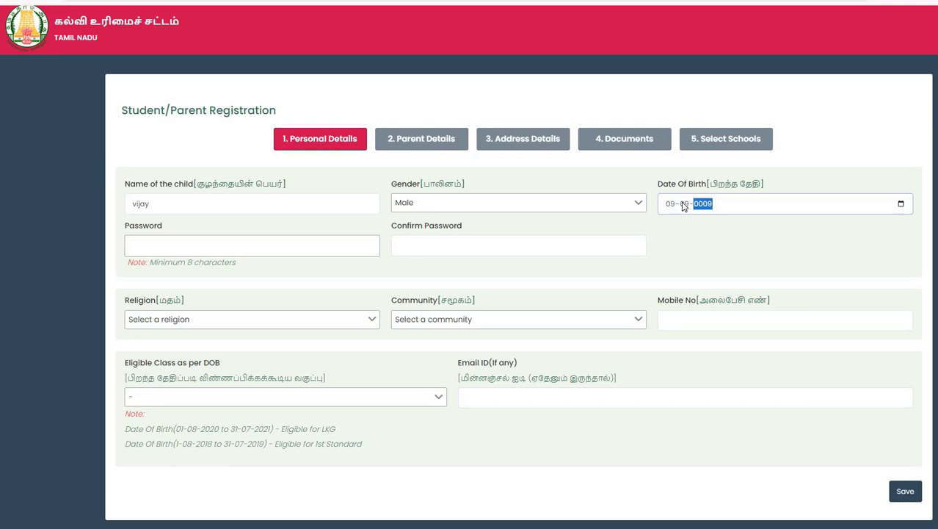
pyautogui.write('2020')
# Enter the account password and move on to confirming it.
pyautogui.click(263, 244)
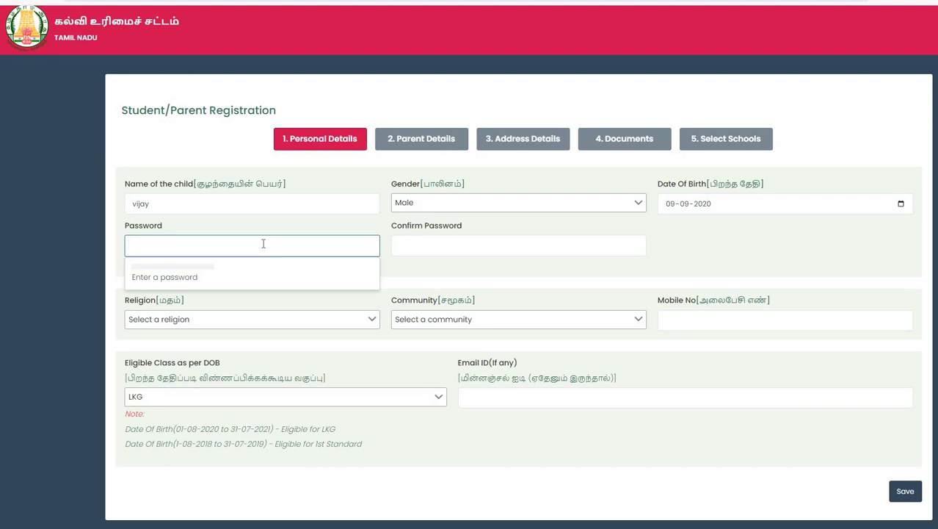
pyautogui.write('1234')
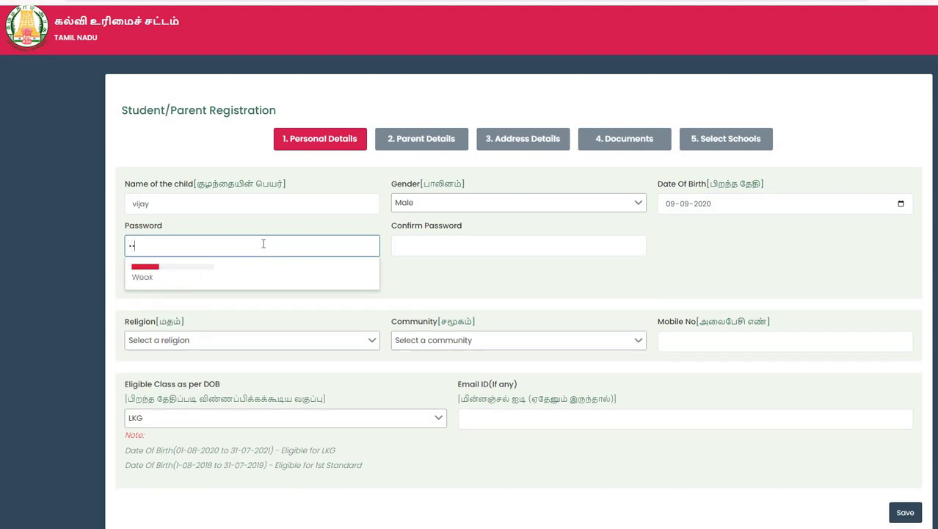
pyautogui.write('567890')
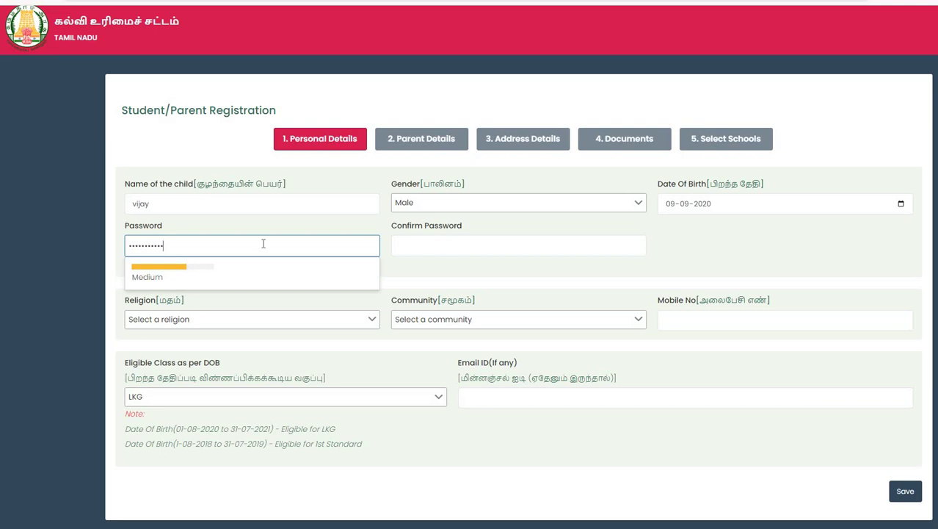
pyautogui.write('12')
pyautogui.click(422, 253)
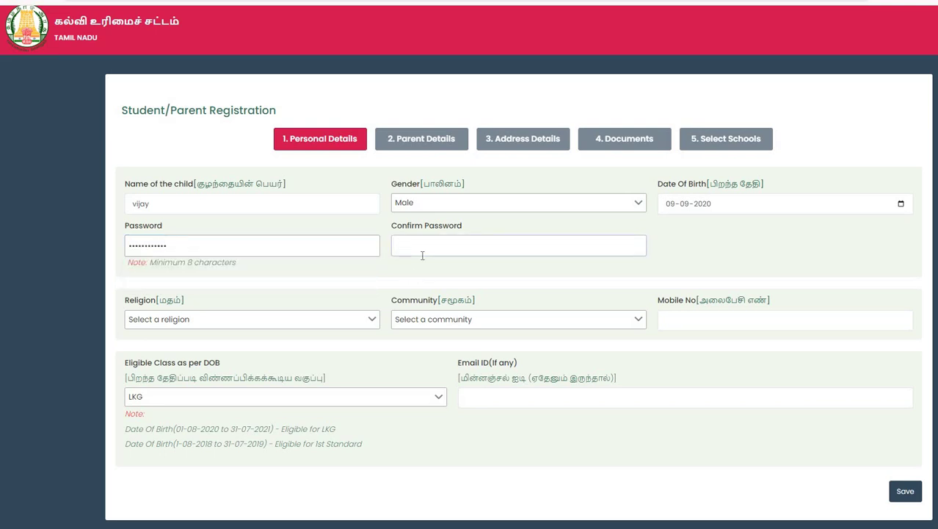
pyautogui.write('123456789012')
# Set religion to Hindu and community to MBC.
pyautogui.click(199, 320)
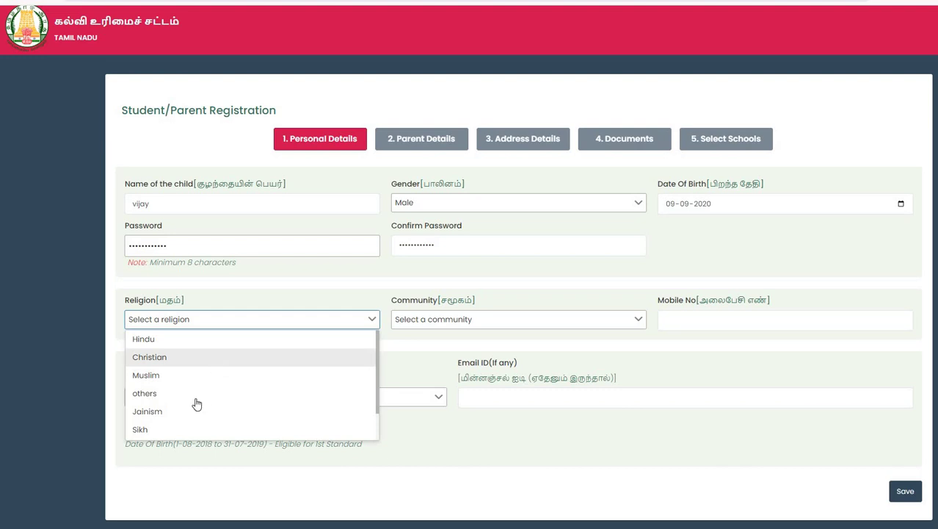
pyautogui.press('Return')
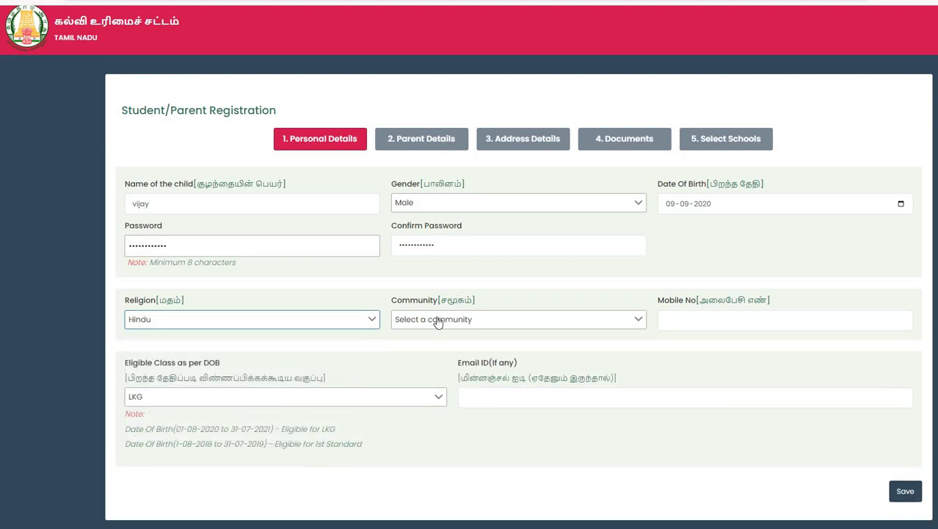
pyautogui.click(448, 319)
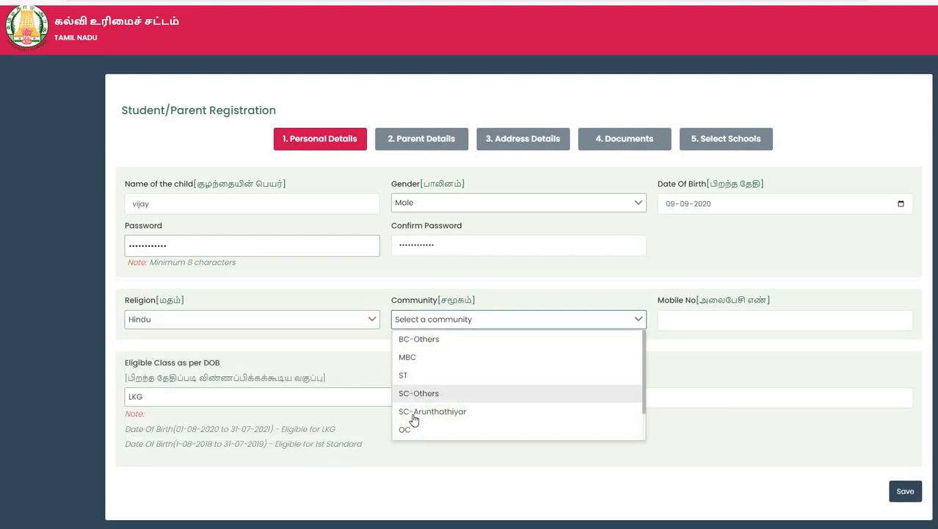
pyautogui.scroll(-2, 419, 386)
pyautogui.scroll(2, 423, 382)
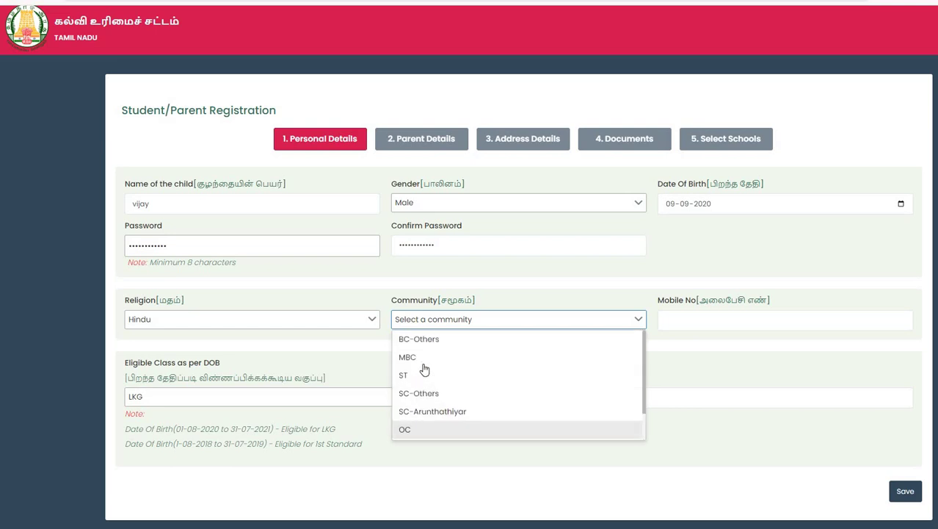
pyautogui.press('Return')
# Fill in the mobile number, tick the LKG eligible class, and enter the e-mail address.
pyautogui.click(686, 324)
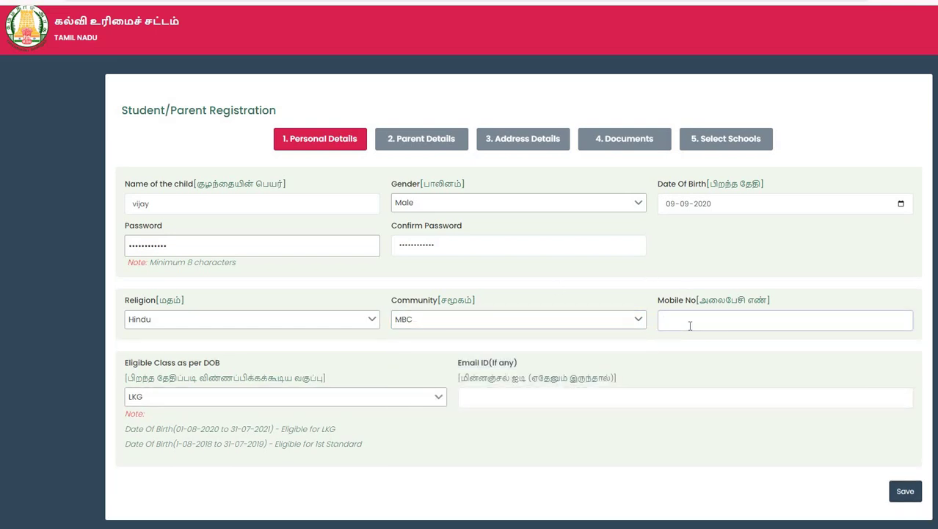
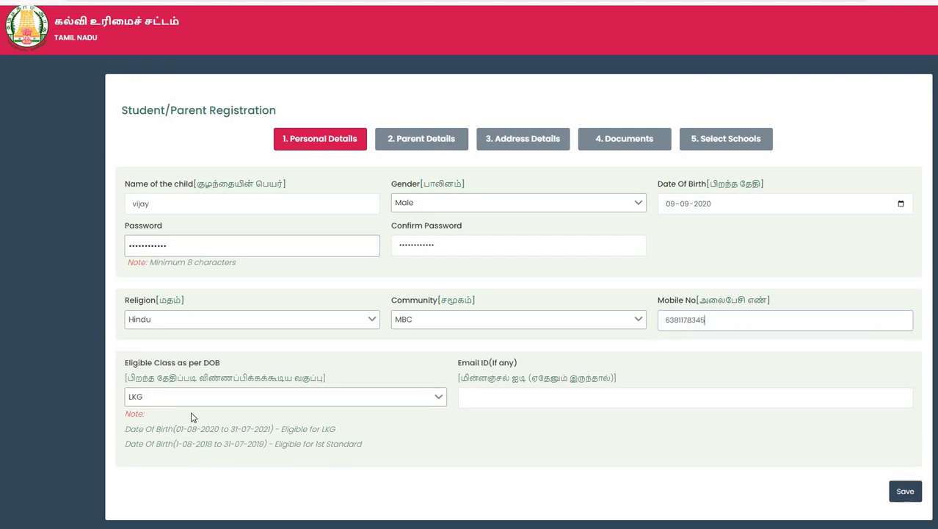
pyautogui.click(185, 403)
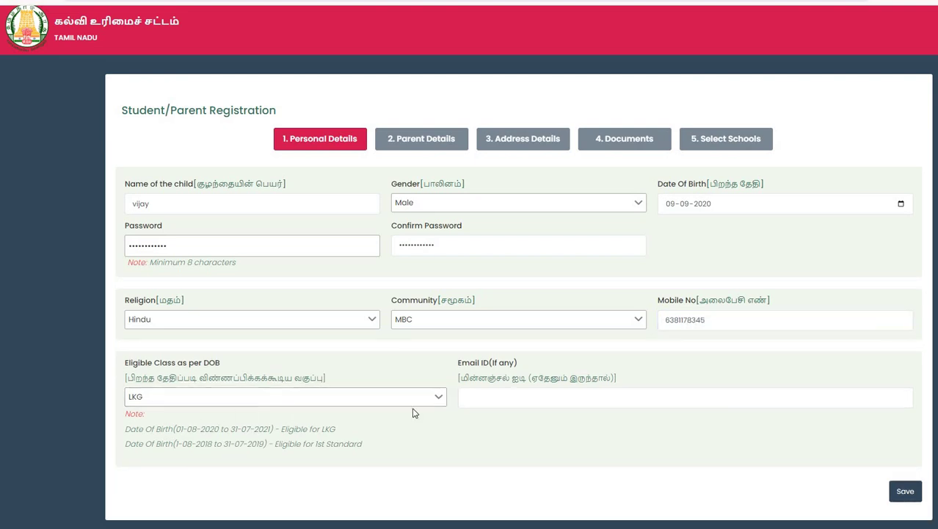
pyautogui.click(464, 397)
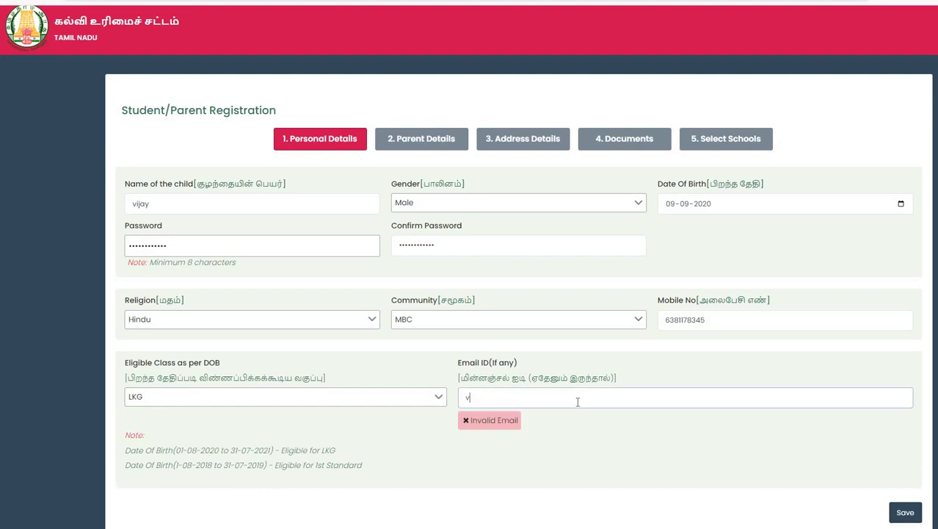
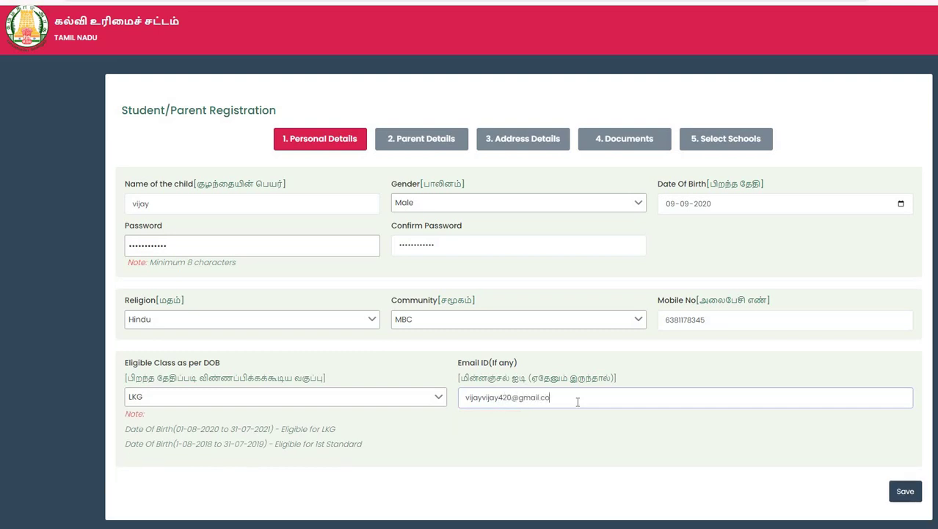
pyautogui.click(898, 493)
# Save and register the personal details, noting the new application number.
pyautogui.click(906, 497)
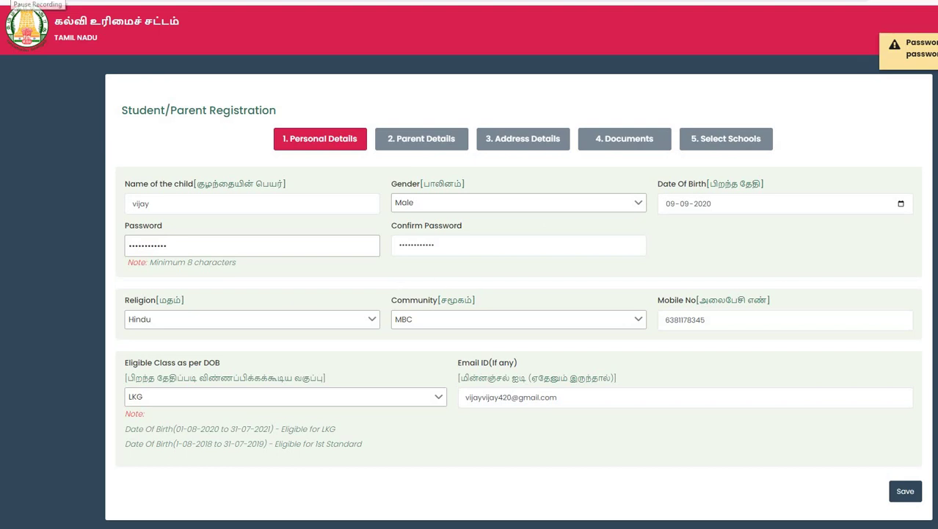
pyautogui.click(905, 492)
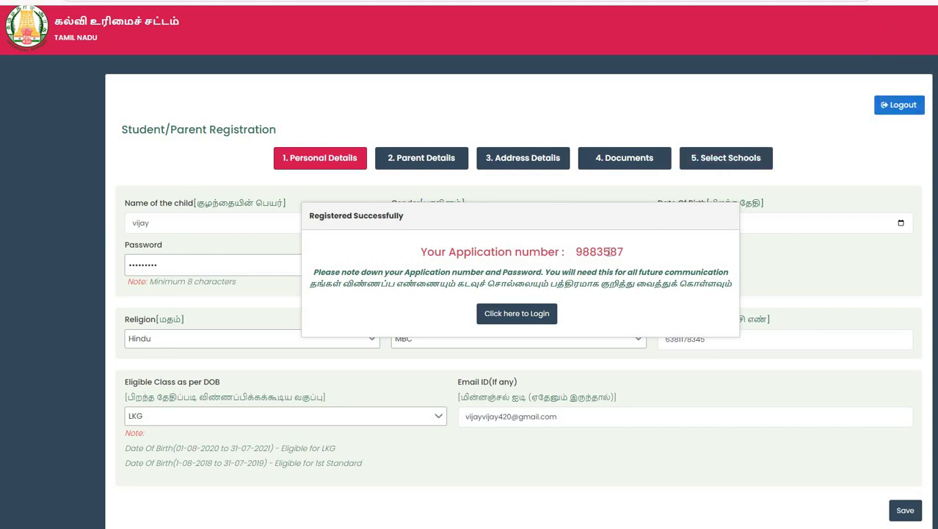
pyautogui.moveTo(575, 253); pyautogui.dragTo(634, 257)
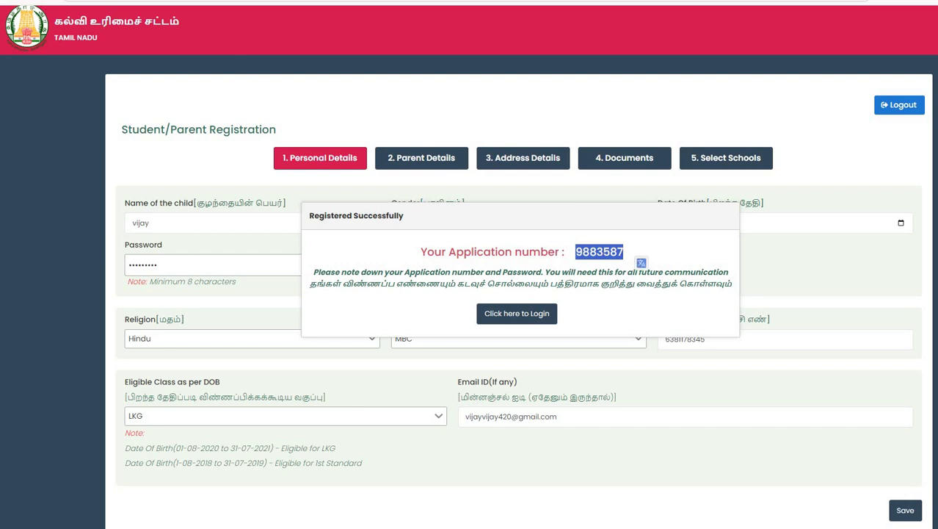
# Go to the login page, save the password in the browser, and attempt login.
pyautogui.click(492, 316)
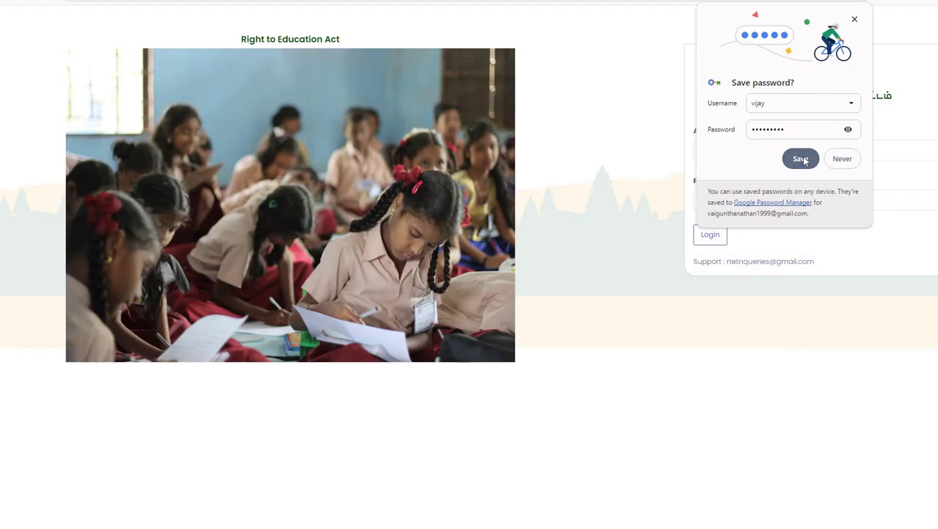
pyautogui.click(800, 159)
pyautogui.click(706, 236)
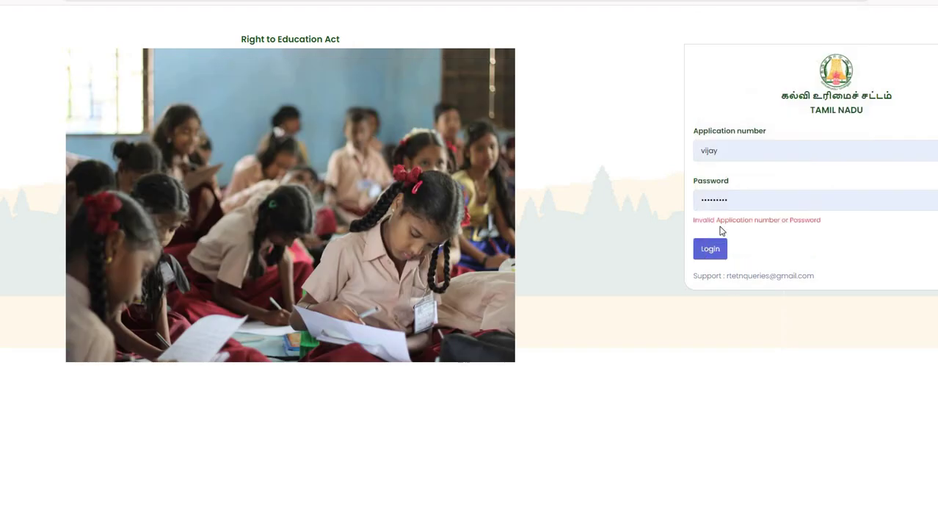
# Re-enter the correct password and application number, then log in again.
pyautogui.doubleClick(742, 204)
pyautogui.press('BackSpace')
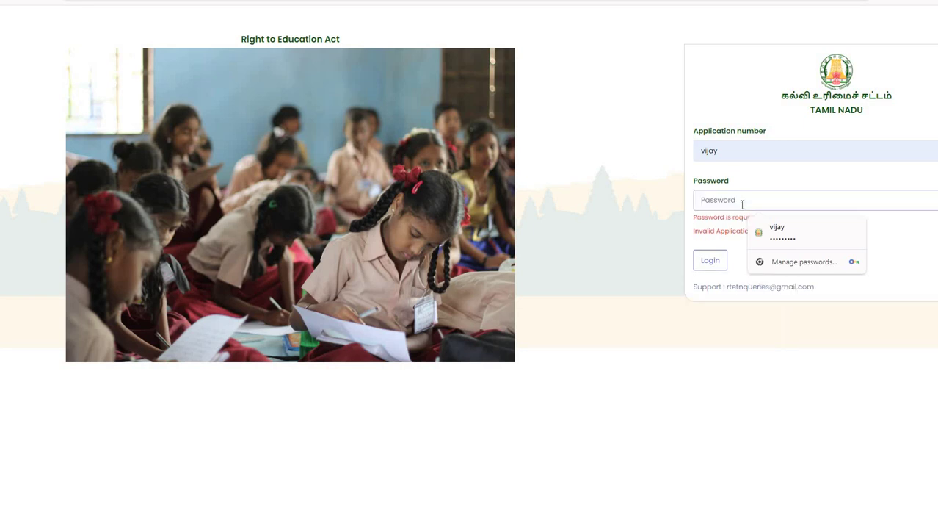
pyautogui.write('*****')
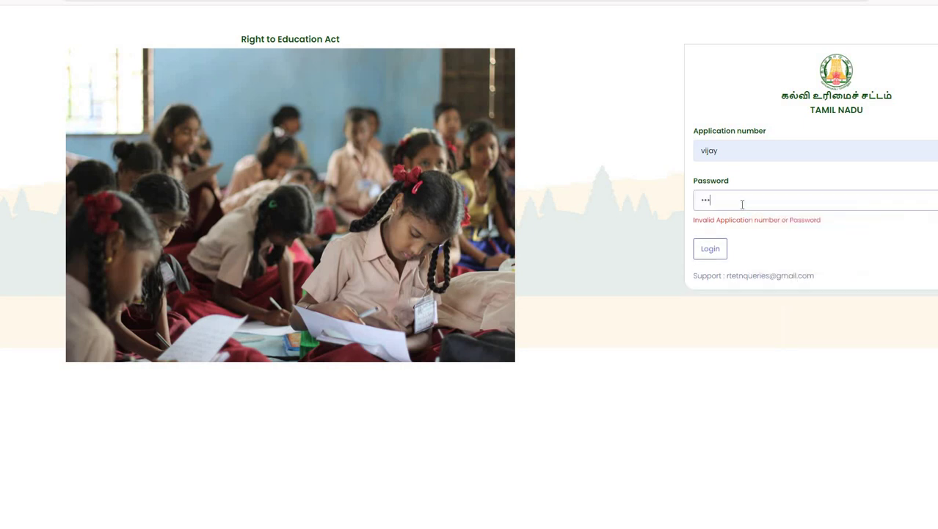
pyautogui.write('****')
pyautogui.click(711, 254)
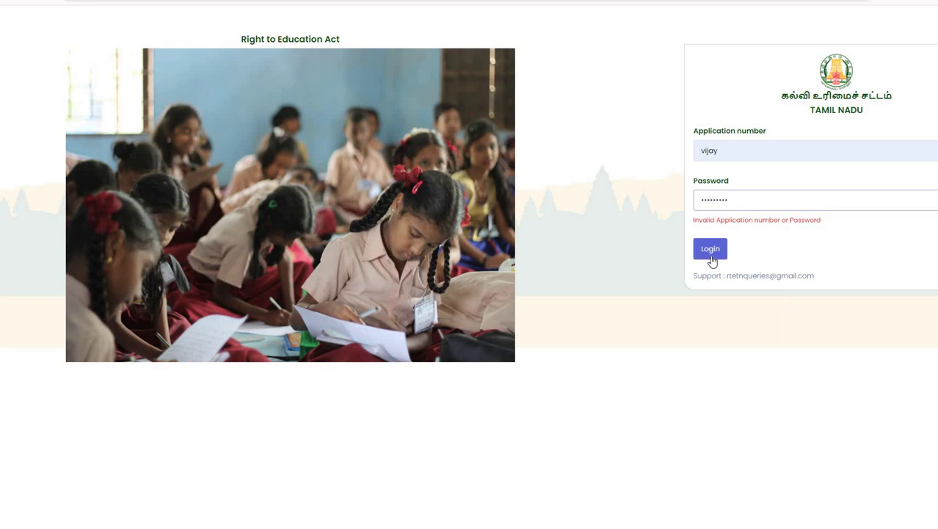
pyautogui.doubleClick(732, 149)
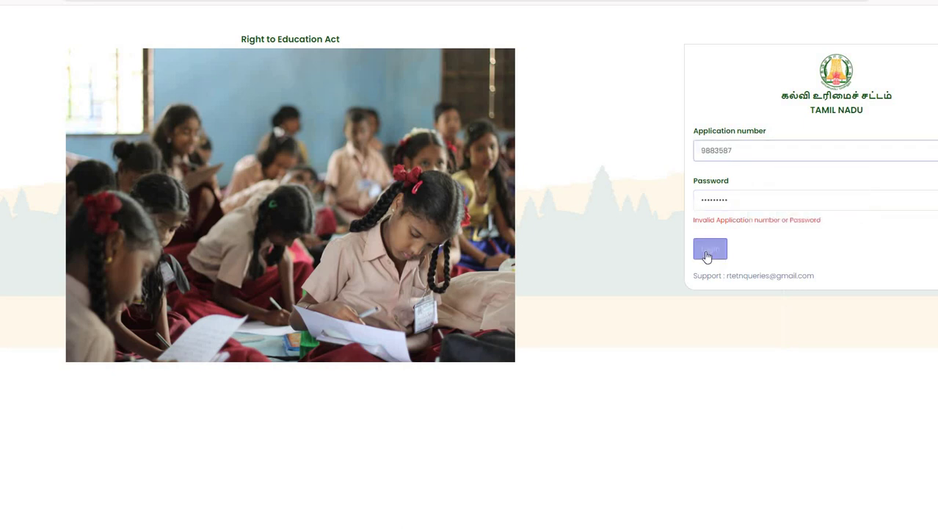
pyautogui.click(709, 253)
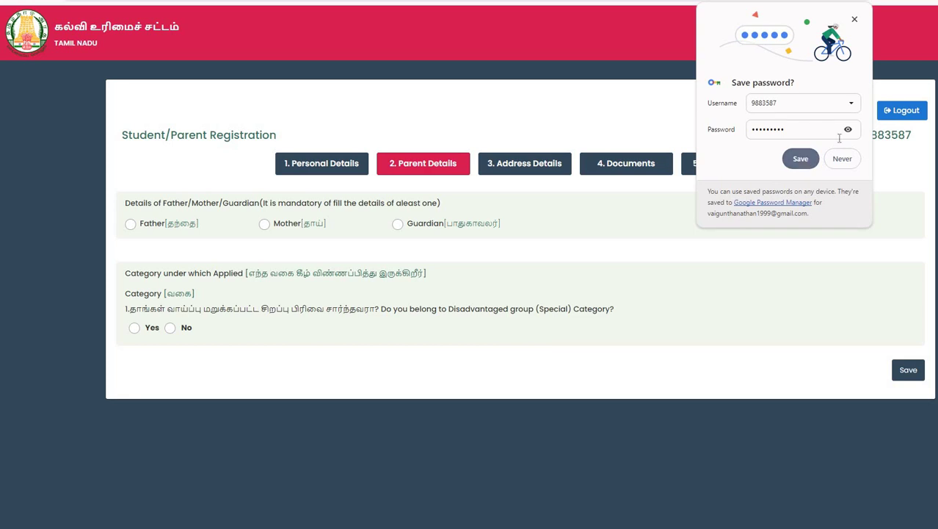
# Choose Father, enter his name, profession Self employed / Business, and the annual income.
pyautogui.click(803, 161)
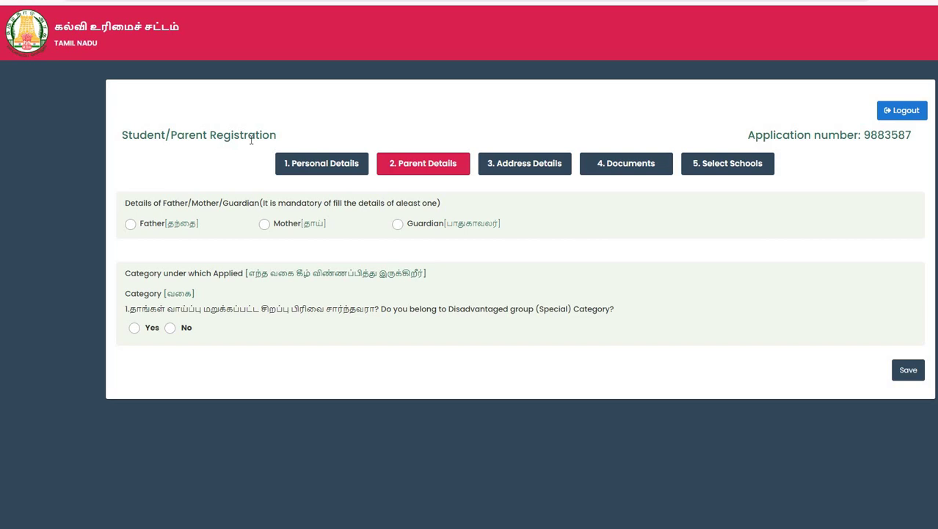
pyautogui.click(130, 224)
pyautogui.click(182, 334)
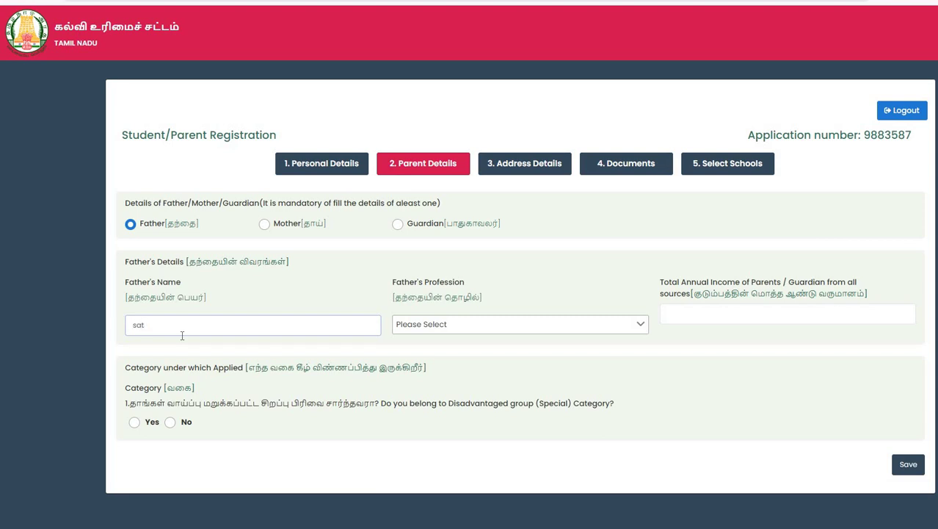
pyautogui.click(452, 327)
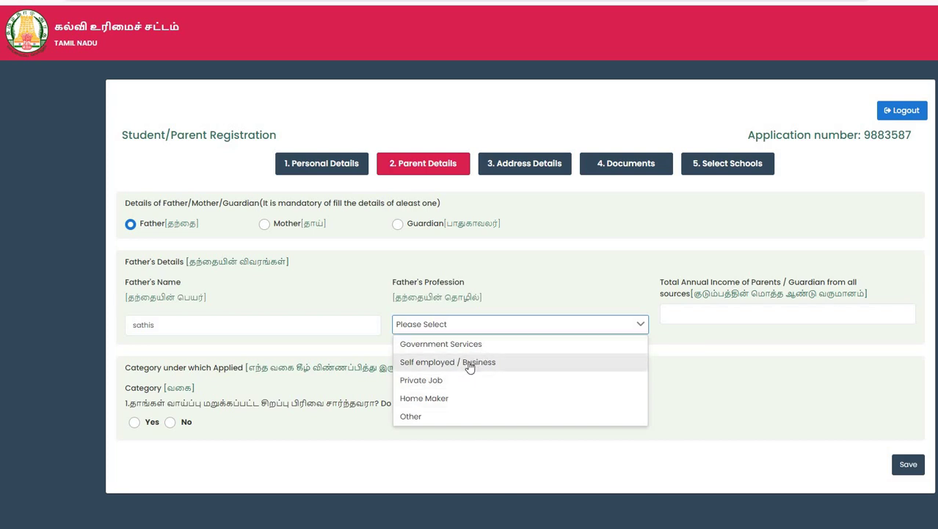
pyautogui.click(435, 362)
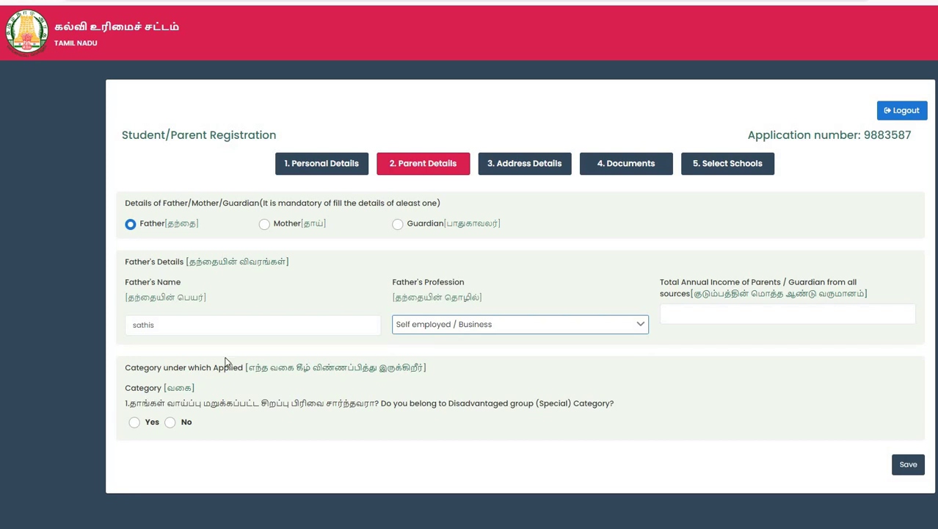
pyautogui.click(760, 323)
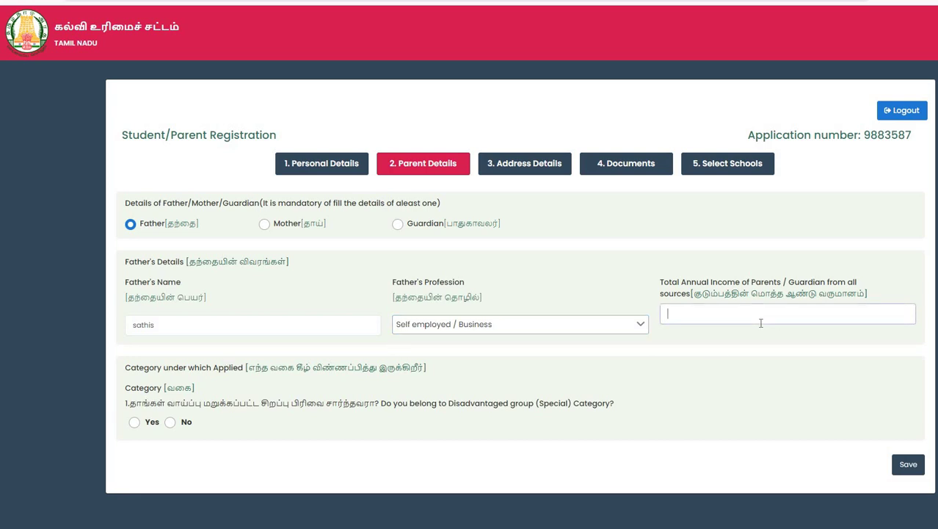
pyautogui.write('150000')
# Answer No to the disadvantaged-group question, Yes to income below Rs. 2 lakhs, and save.
pyautogui.click(170, 424)
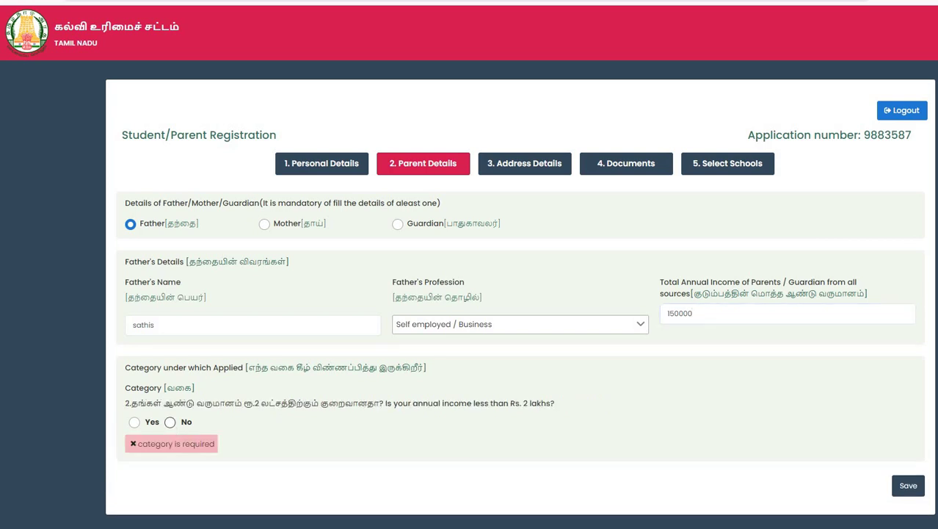
pyautogui.click(922, 494)
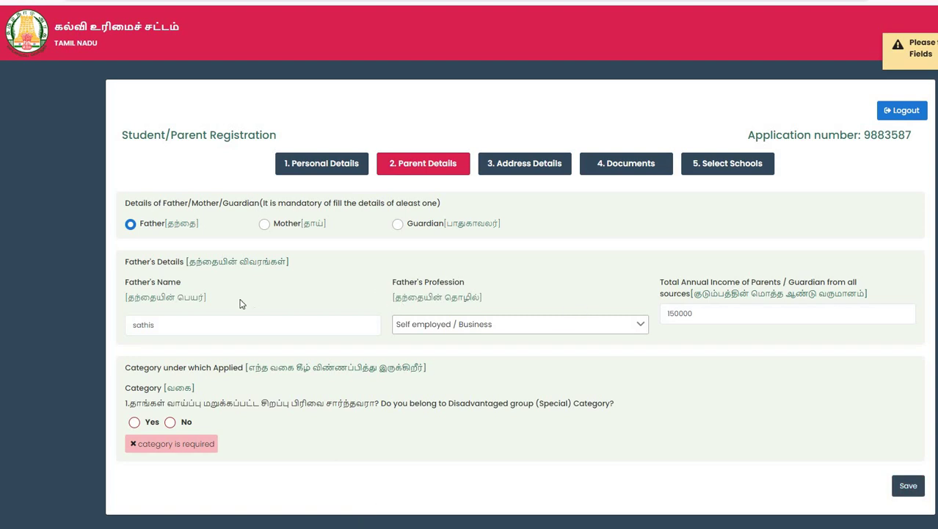
pyautogui.click(134, 422)
pyautogui.click(700, 408)
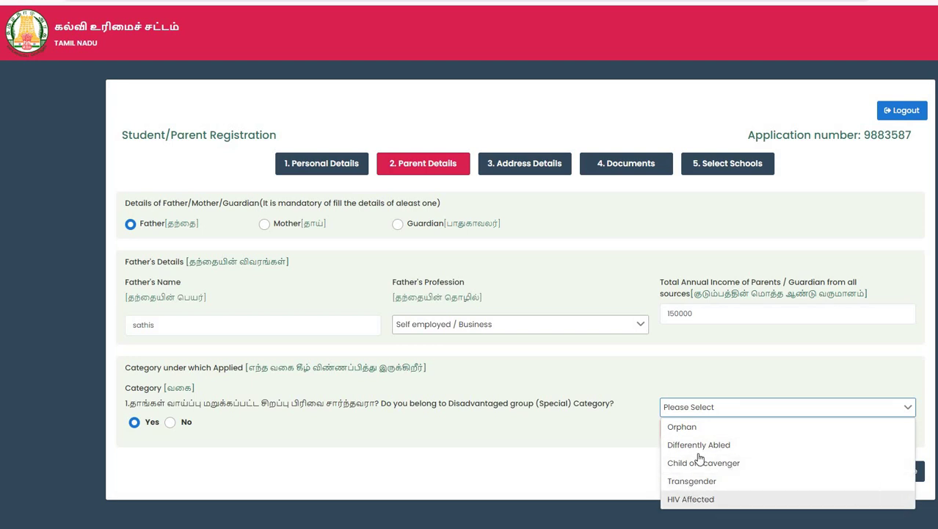
pyautogui.click(170, 424)
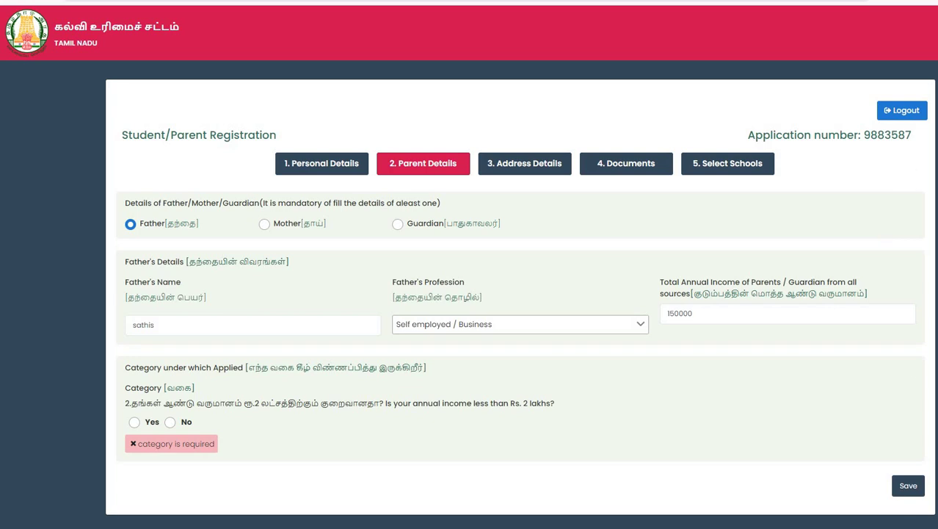
pyautogui.click(908, 488)
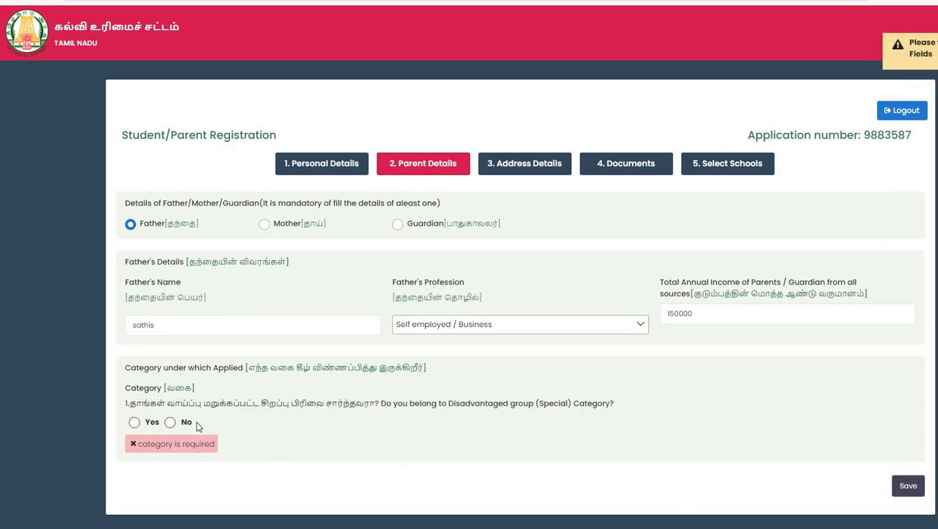
pyautogui.click(169, 424)
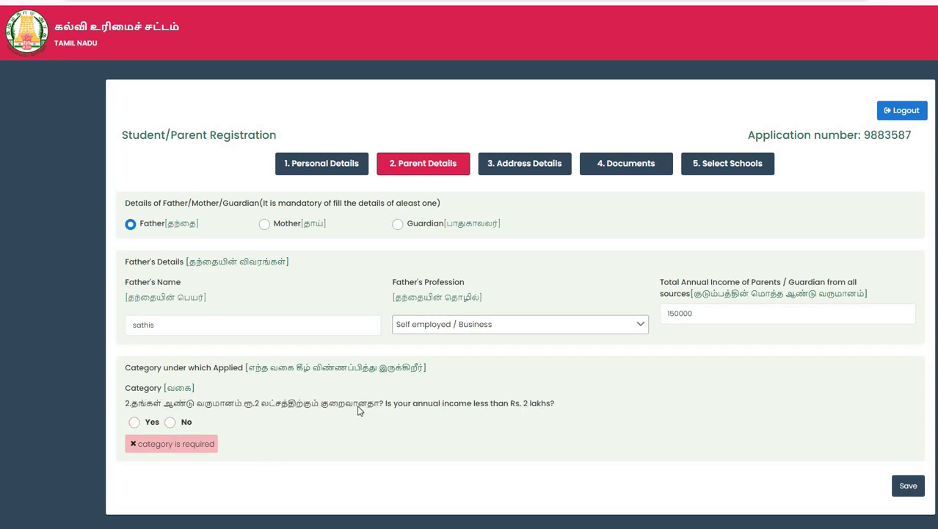
pyautogui.click(134, 424)
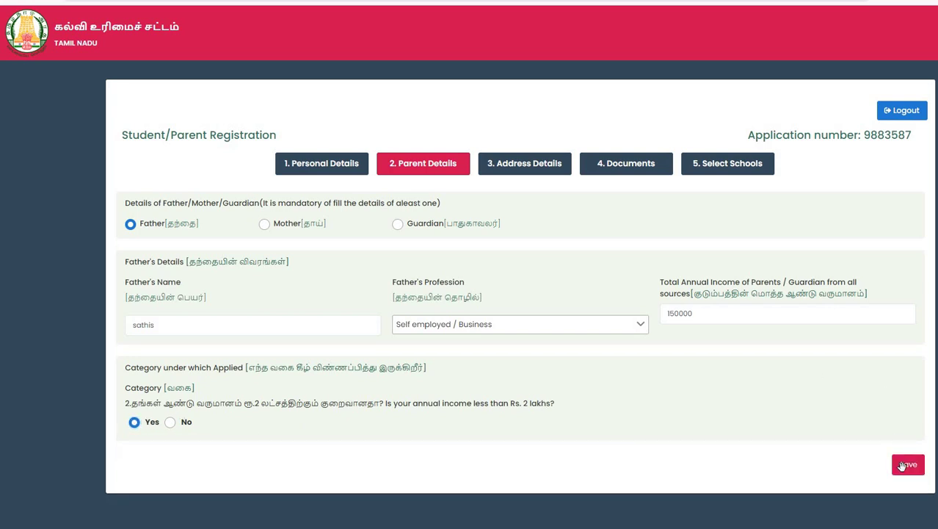
pyautogui.click(903, 466)
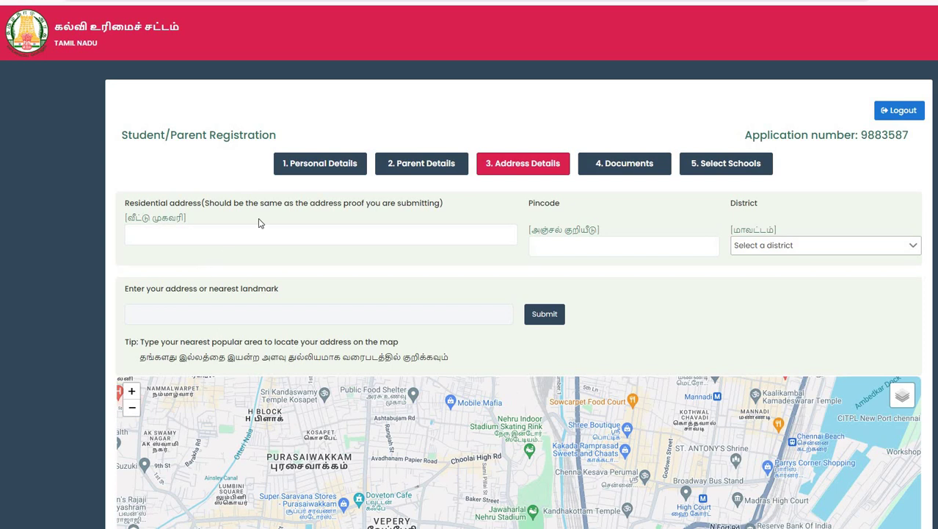
# Enter 'vaniymbadi' as the residential address and locate it on the map.
pyautogui.click(251, 232)
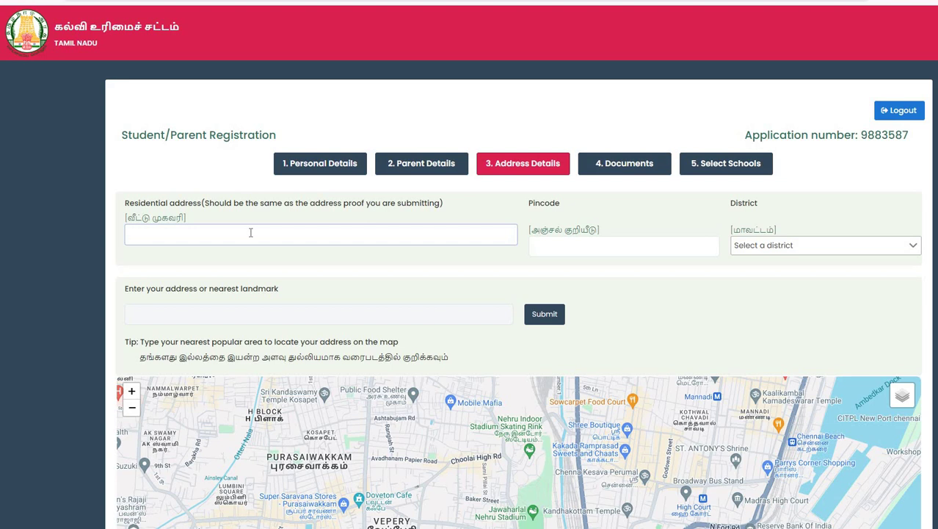
pyautogui.scroll(-3, 251, 232)
pyautogui.scroll(1, 245, 187)
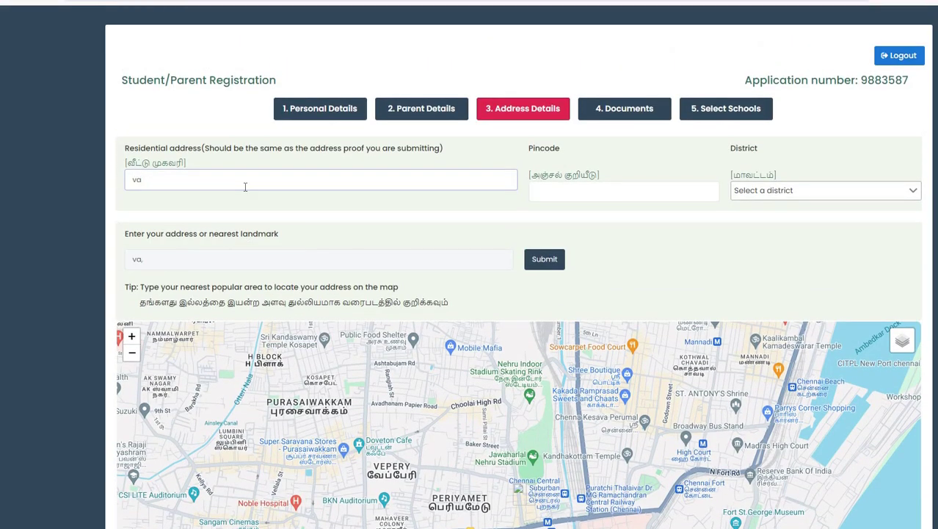
pyautogui.press('BackSpace')
pyautogui.press('BackSpace')
pyautogui.write('va')
pyautogui.press('BackSpace')
pyautogui.press('BackSpace')
pyautogui.write('vaniymbadi')
pyautogui.click(542, 266)
pyautogui.scroll(-2, 542, 272)
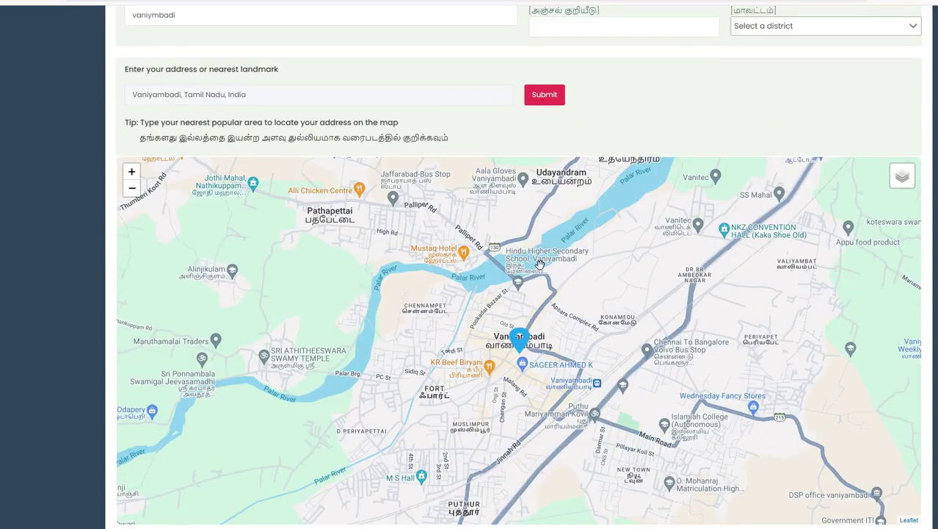
pyautogui.scroll(1, 586, 281)
pyautogui.scroll(3, 586, 282)
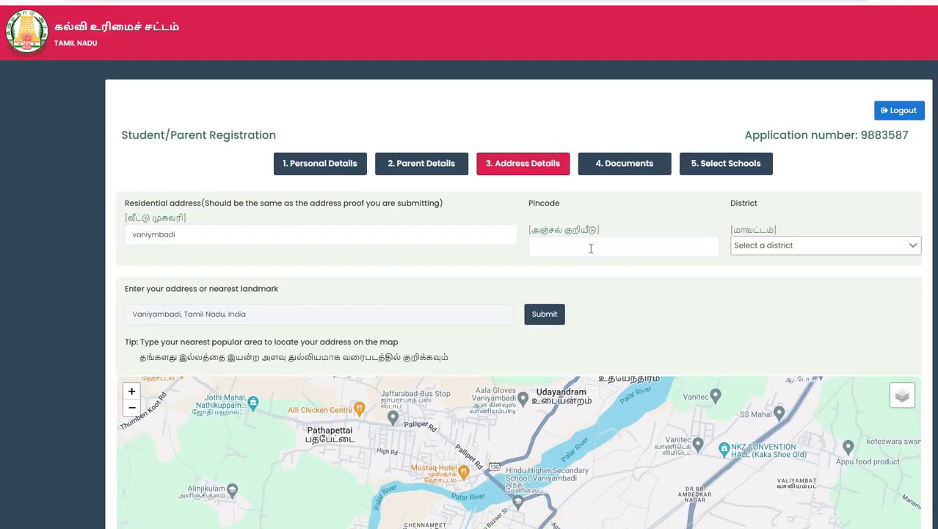
# Set pincode 635752 and pick TIRUPATHUR as the district.
pyautogui.click(591, 248)
pyautogui.write('6357')
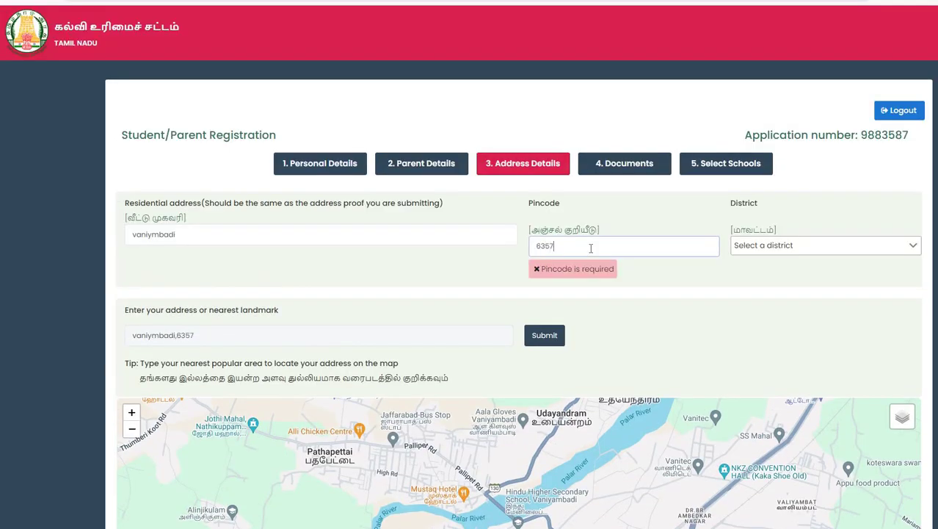
pyautogui.write('52')
pyautogui.click(753, 254)
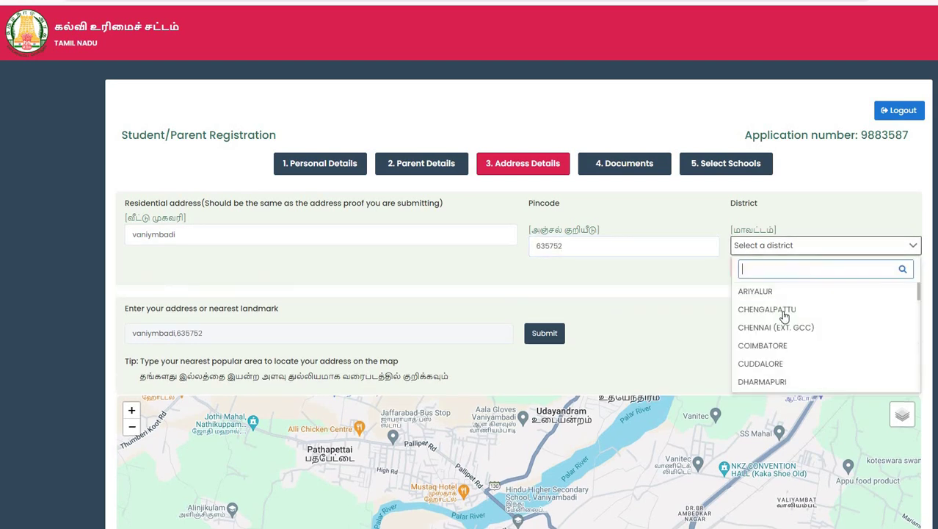
pyautogui.scroll(-6, 784, 316)
pyautogui.write('th')
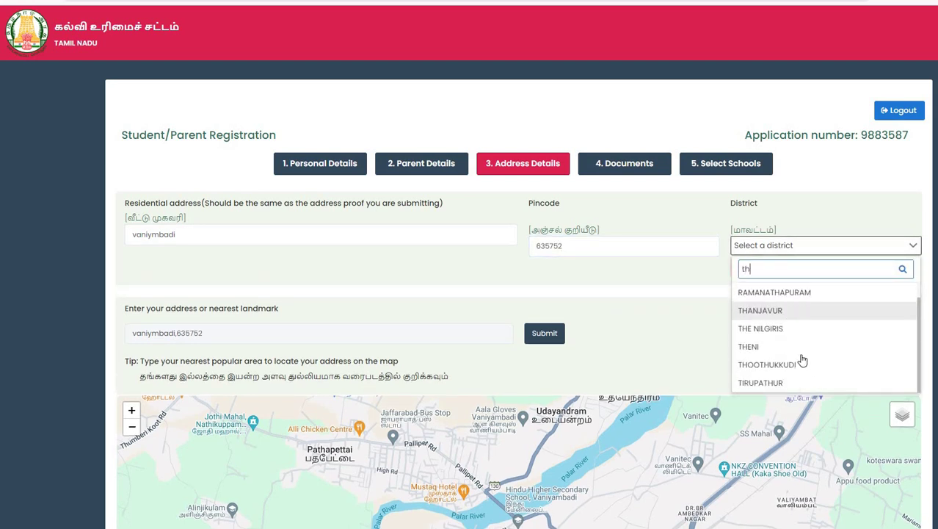
pyautogui.scroll(-3, 767, 345)
pyautogui.click(773, 271)
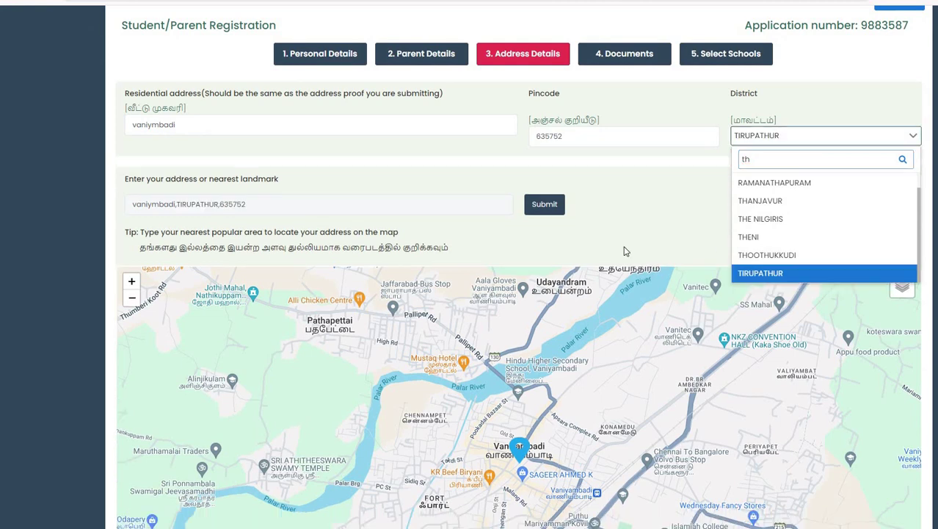
pyautogui.scroll(-6, 184, 430)
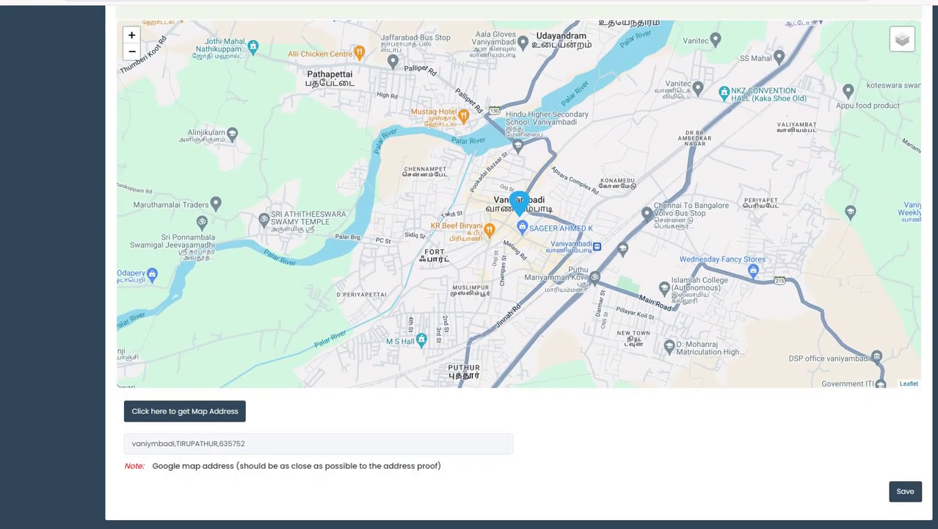
# Save the address and confirm it matches the map location.
pyautogui.click(904, 492)
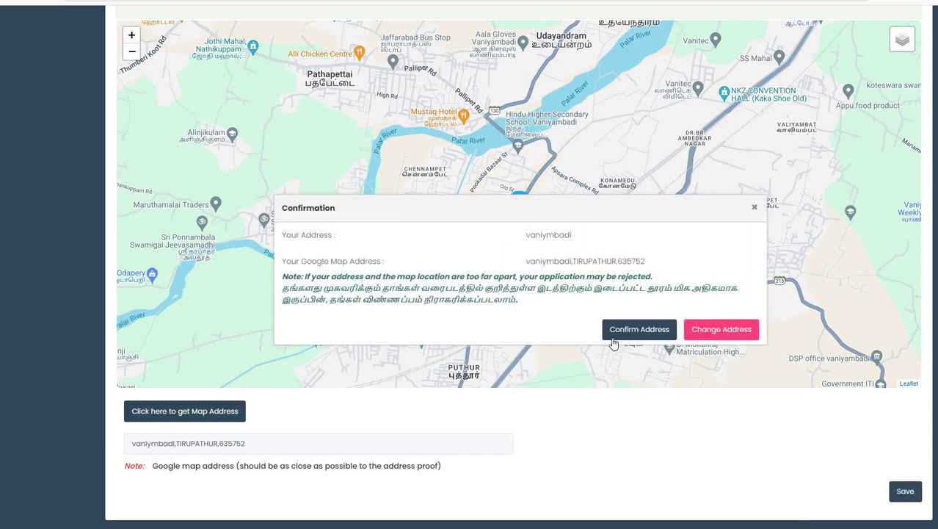
pyautogui.click(621, 335)
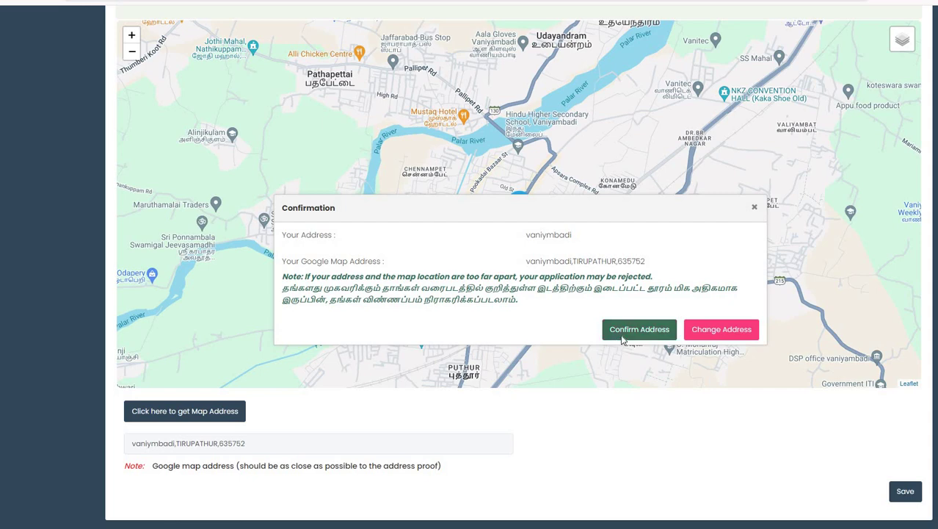
pyautogui.scroll(-5, 620, 334)
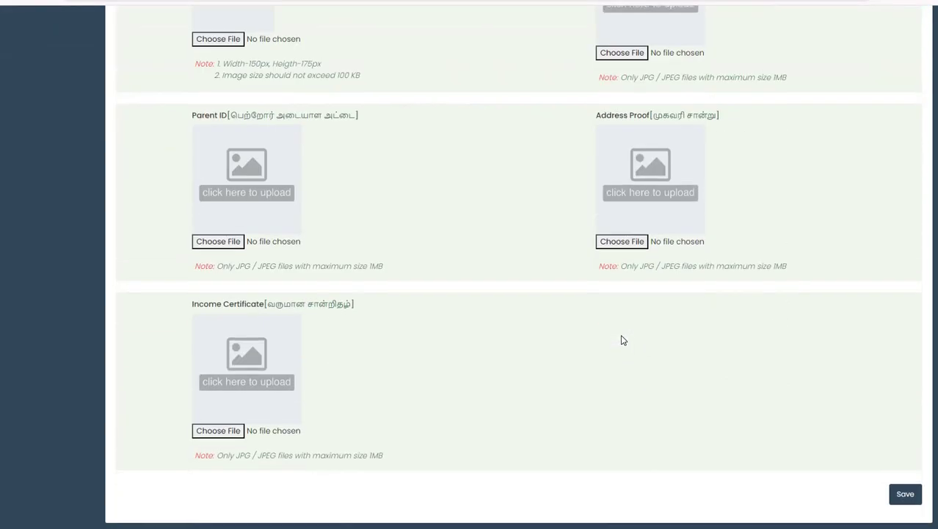
# Review the photo, birth proof, parent ID, address proof and income certificate uploads, then save.
pyautogui.scroll(4, 621, 334)
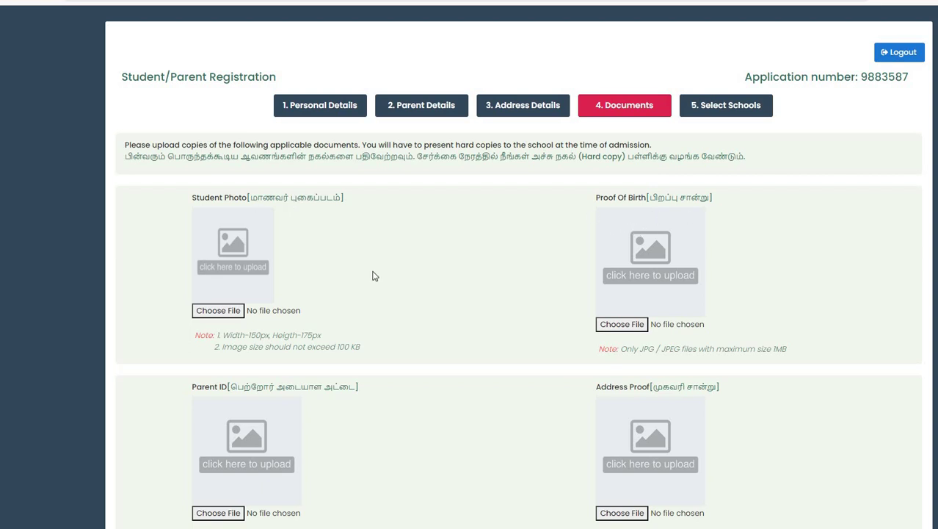
pyautogui.scroll(-2, 374, 275)
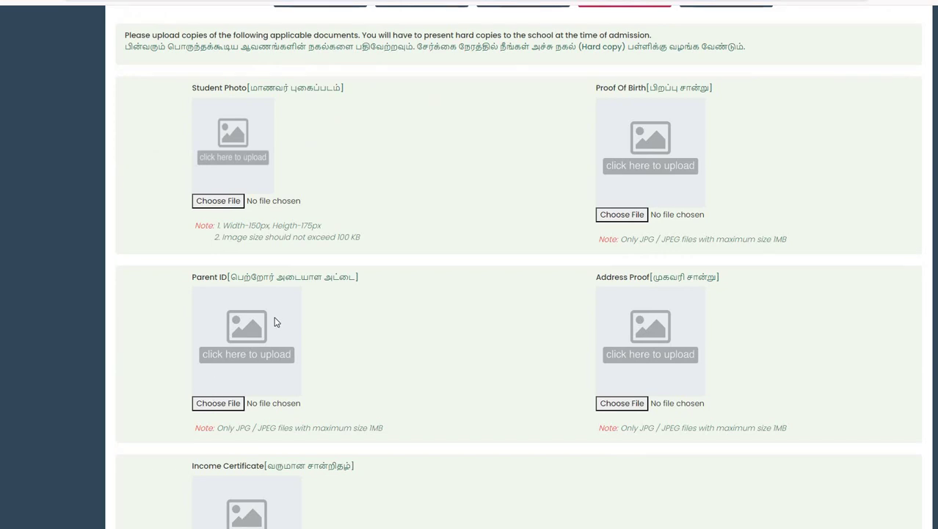
pyautogui.scroll(-3, 275, 322)
pyautogui.scroll(4, 275, 322)
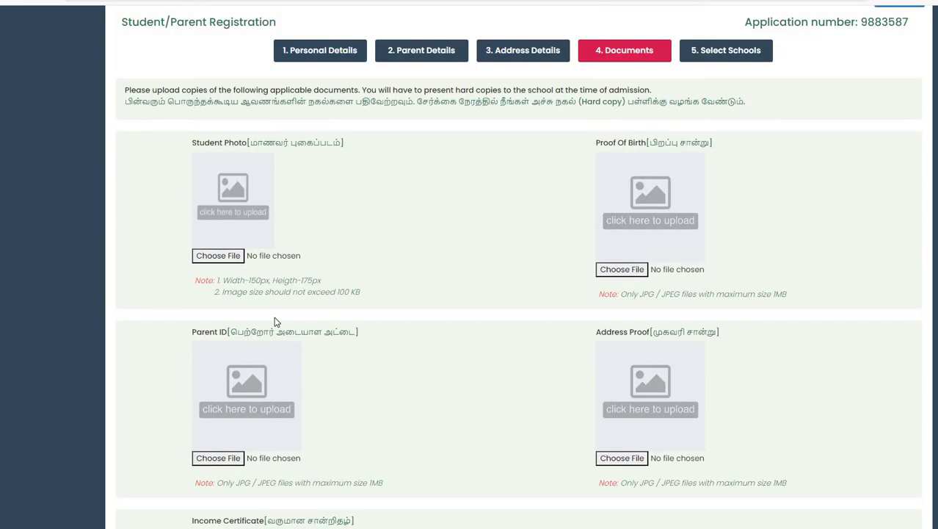
pyautogui.scroll(2, 85, 161)
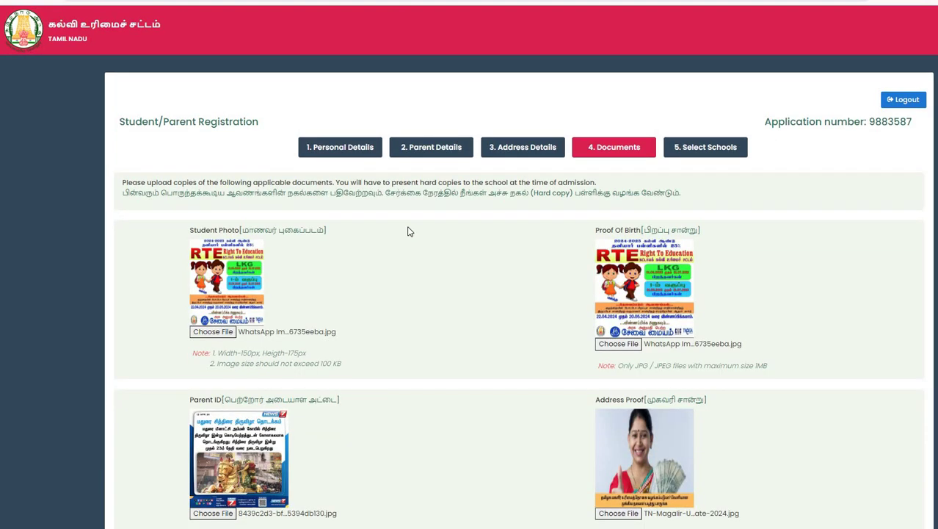
pyautogui.scroll(-4, 408, 230)
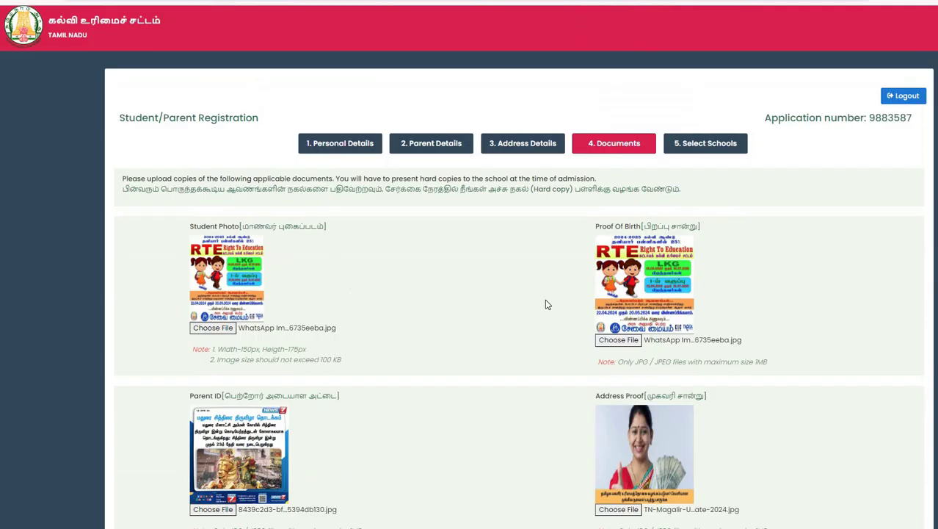
pyautogui.scroll(-2, 844, 486)
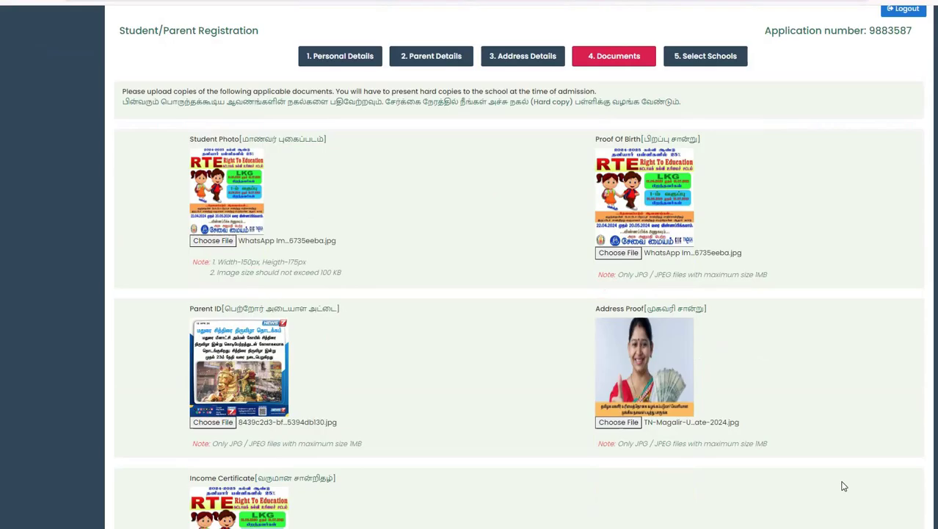
pyautogui.scroll(-3, 844, 486)
pyautogui.click(909, 495)
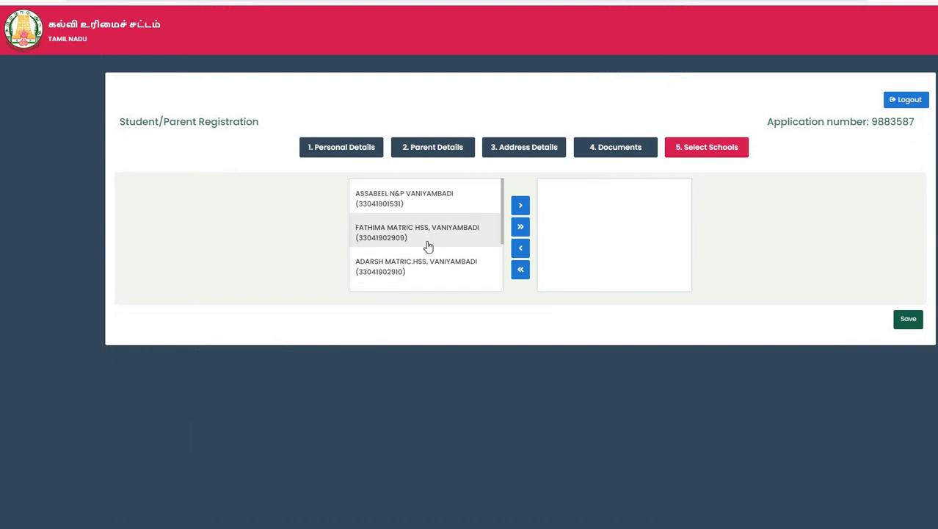
# Move all Vaniyambadi schools into the chosen-schools list.
pyautogui.scroll(-2, 429, 247)
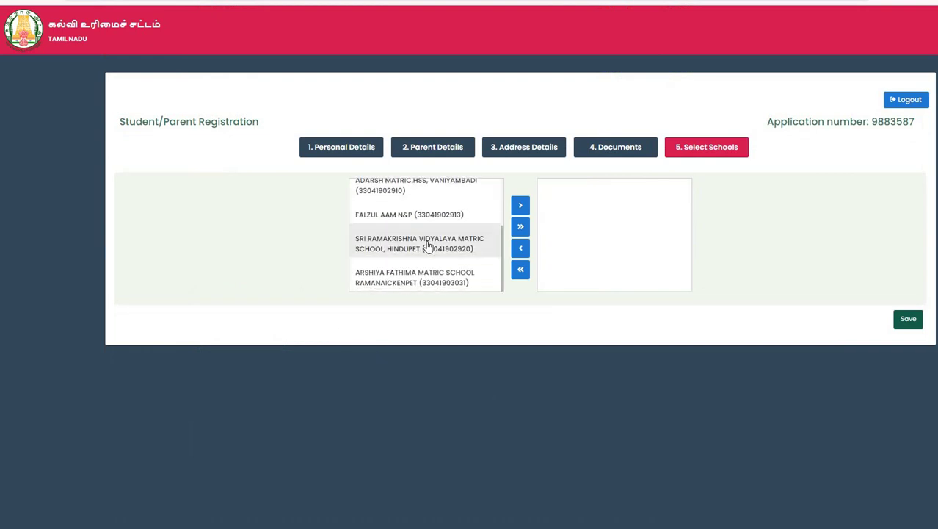
pyautogui.scroll(2, 428, 246)
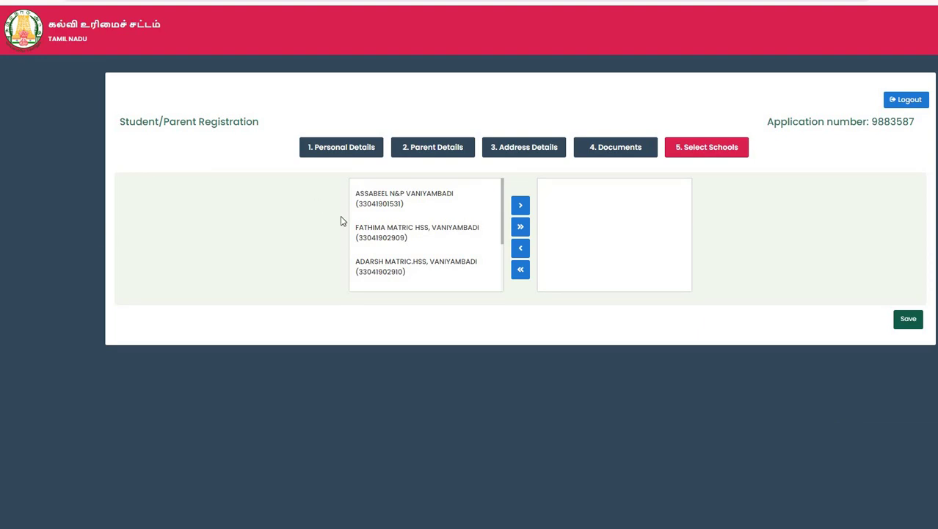
pyautogui.scroll(-2, 441, 251)
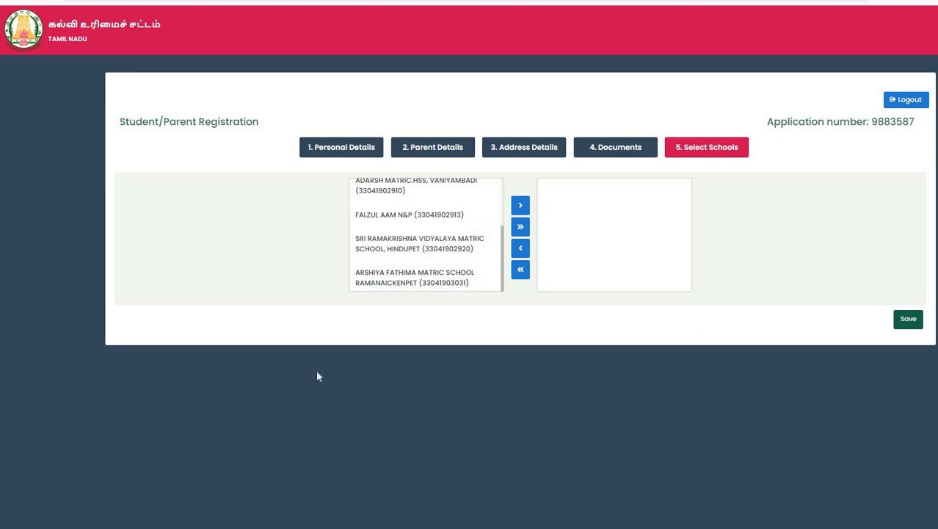
pyautogui.scroll(2, 426, 257)
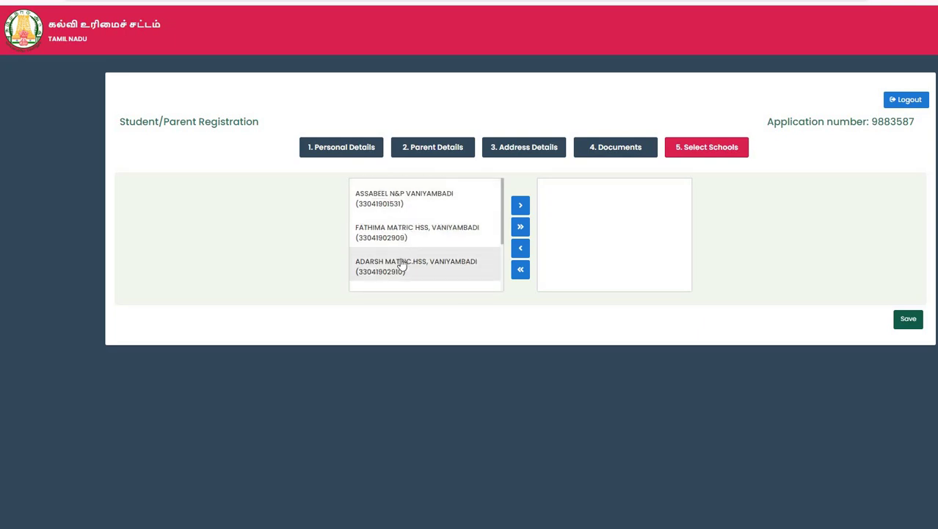
pyautogui.scroll(-2, 400, 264)
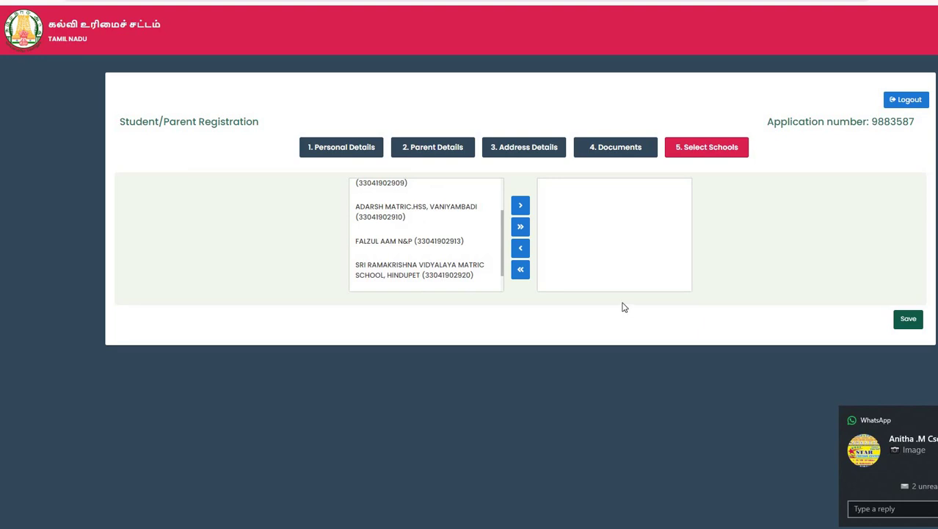
pyautogui.click(523, 232)
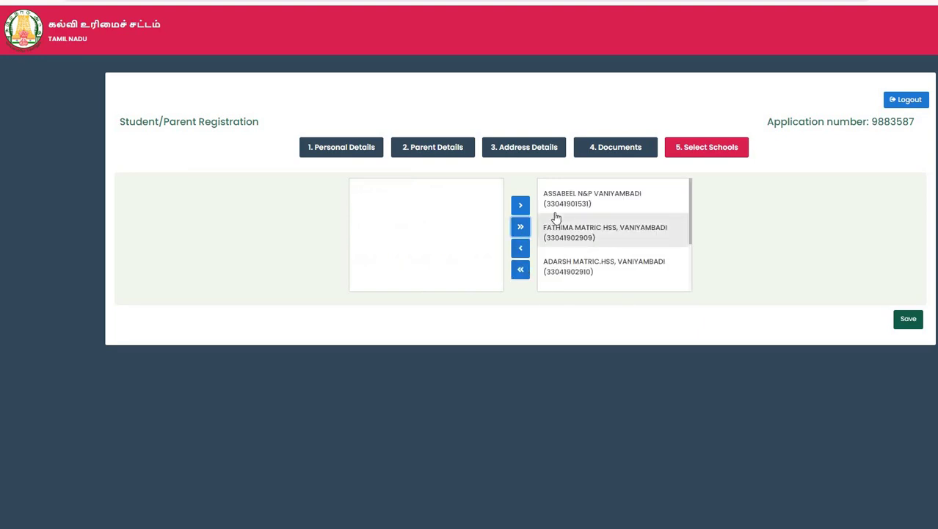
# Review the chosen list, selecting ASSABEEL N&P VANIYAMBADI and FATHIMA MATRIC HSS.
pyautogui.scroll(-2, 556, 218)
pyautogui.scroll(2, 556, 218)
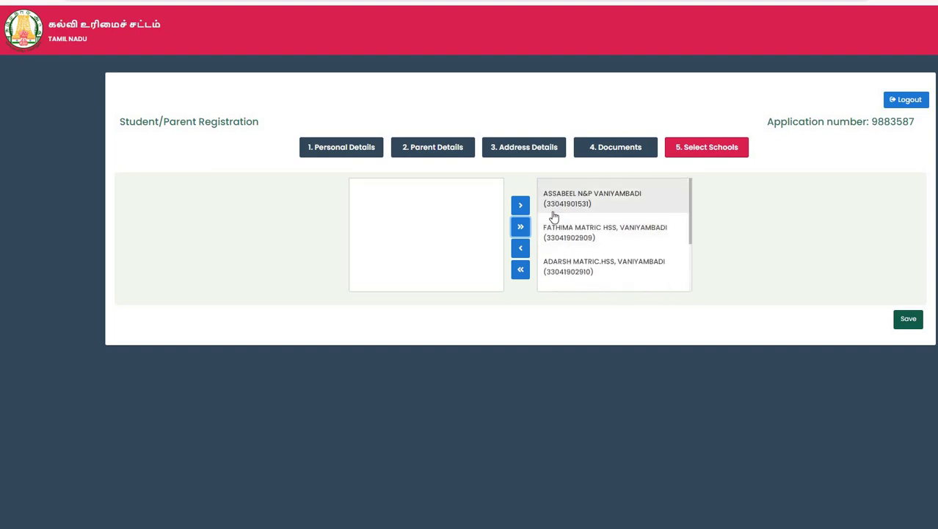
pyautogui.click(554, 214)
pyautogui.click(562, 242)
pyautogui.scroll(-2, 566, 254)
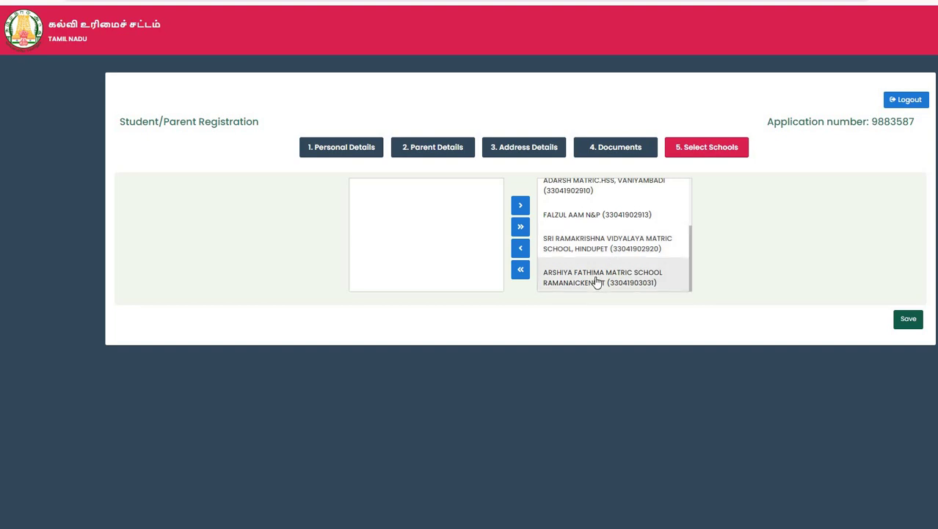
pyautogui.scroll(2, 598, 283)
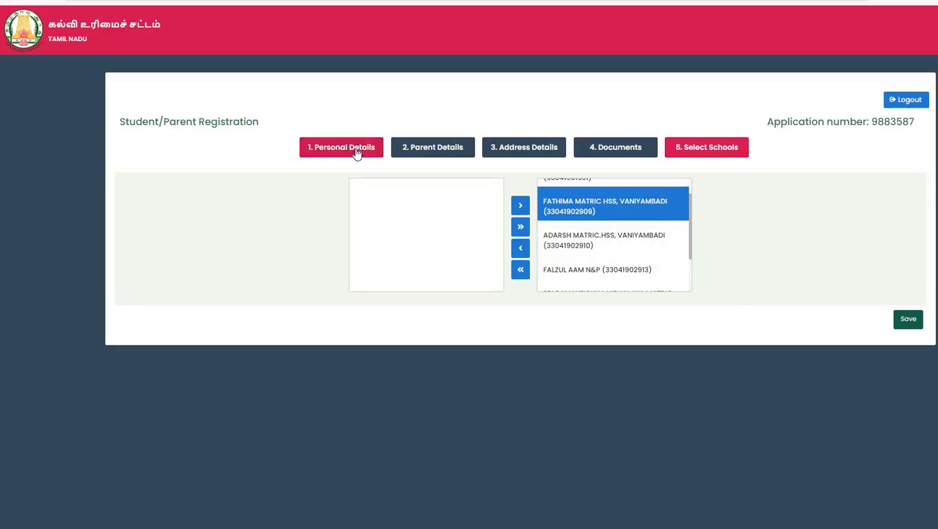
# Re-save the personal details and keep the father's profession as Self employed / Business.
pyautogui.click(356, 153)
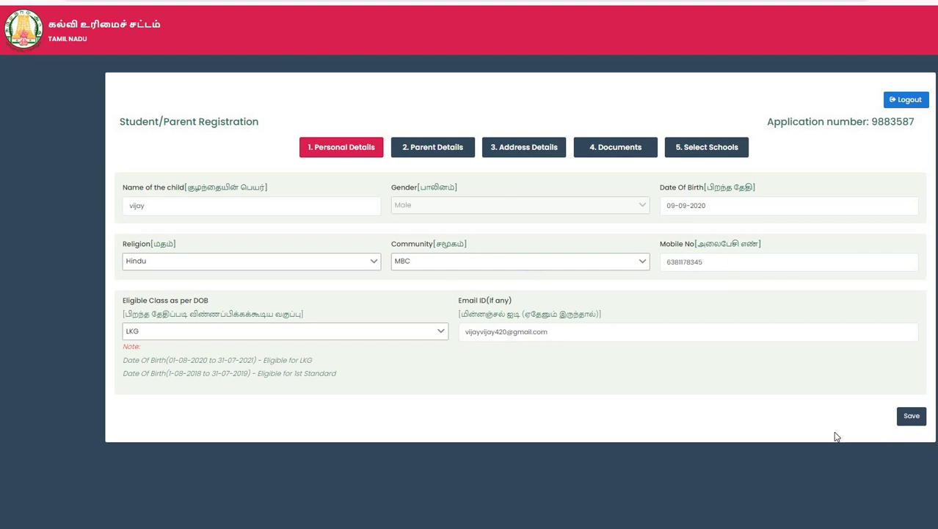
pyautogui.click(913, 421)
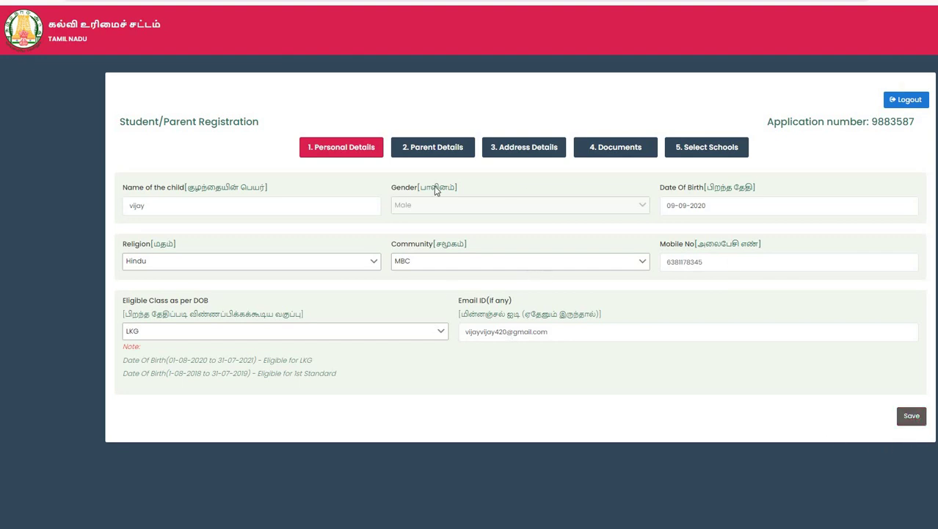
pyautogui.click(424, 151)
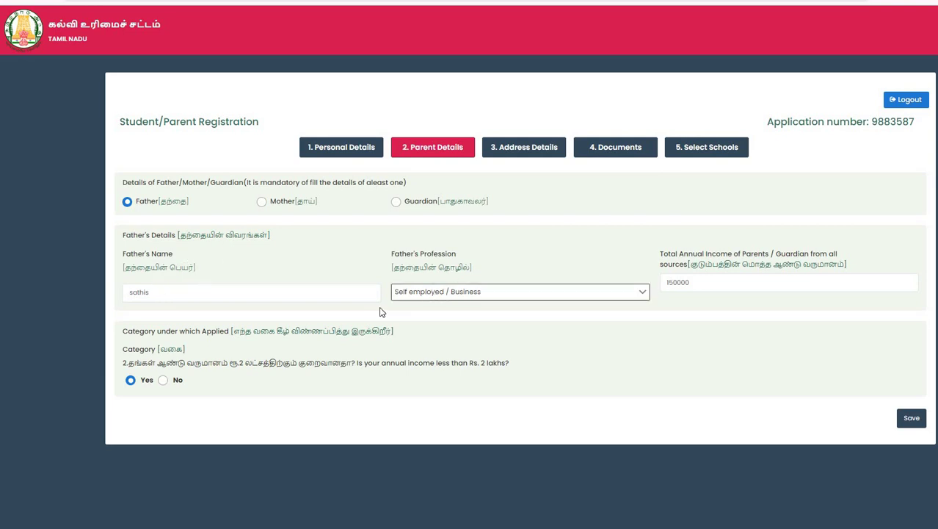
pyautogui.click(547, 297)
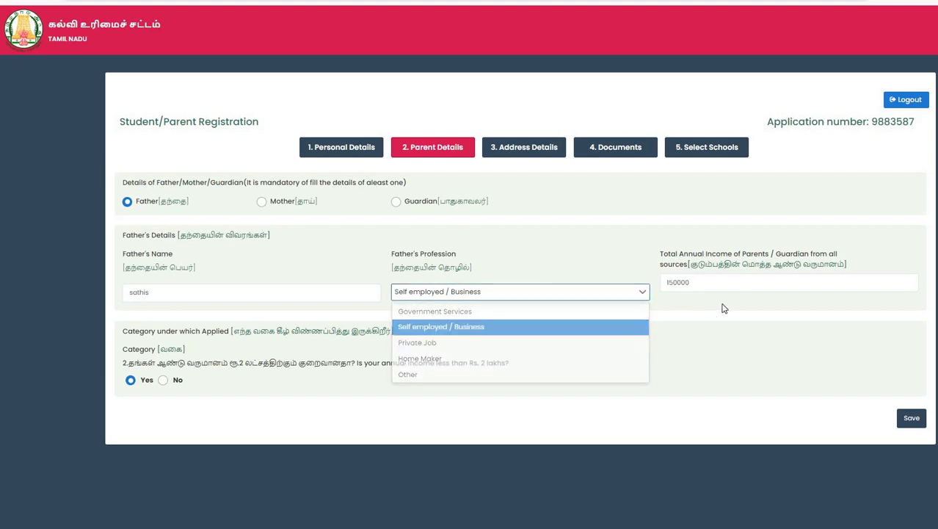
pyautogui.click(551, 325)
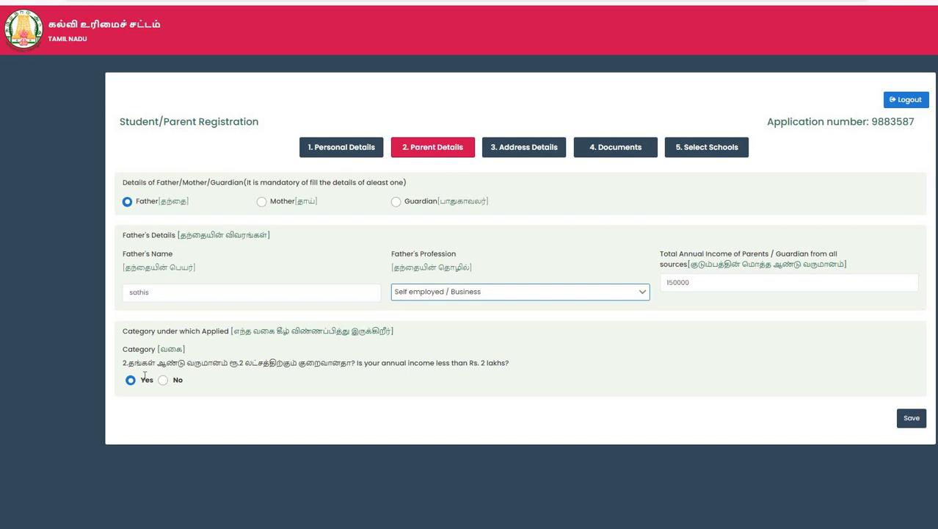
# Return to Address Details and select the old address word 'vaniymbadi'.
pyautogui.click(510, 151)
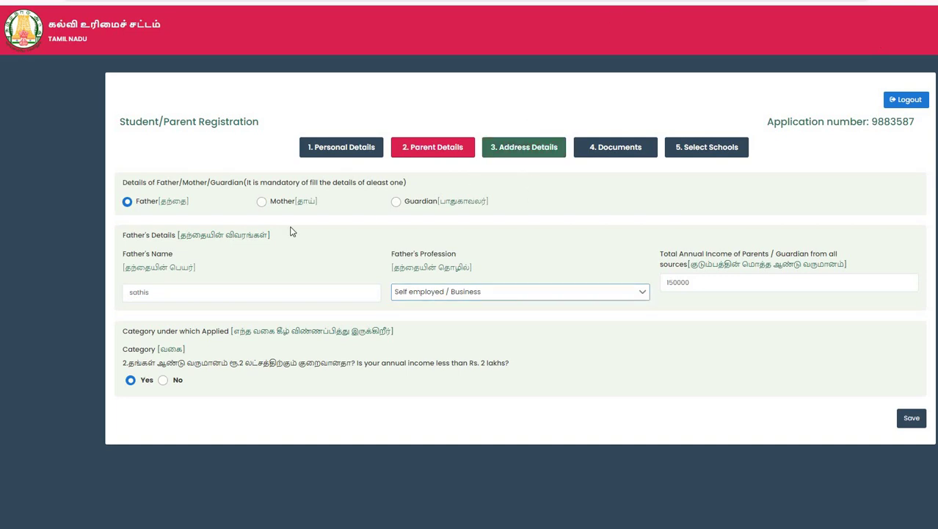
pyautogui.click(261, 211)
pyautogui.doubleClick(261, 212)
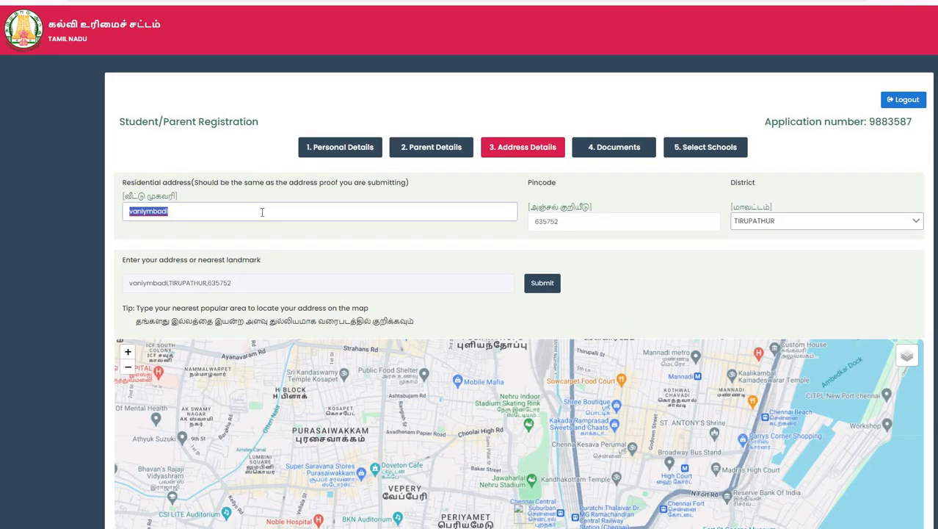
# Replace the residential address 'vaniymbadi' with 'vallipattu'.
pyautogui.click(261, 212)
pyautogui.press('BackSpace')
pyautogui.press('BackSpace')
pyautogui.press('BackSpace')
pyautogui.press('BackSpace')
pyautogui.press('BackSpace')
pyautogui.press('BackSpace')
pyautogui.press('BackSpace')
pyautogui.press('BackSpace')
pyautogui.press('BackSpace')
pyautogui.press('BackSpace')
pyautogui.write('valli')
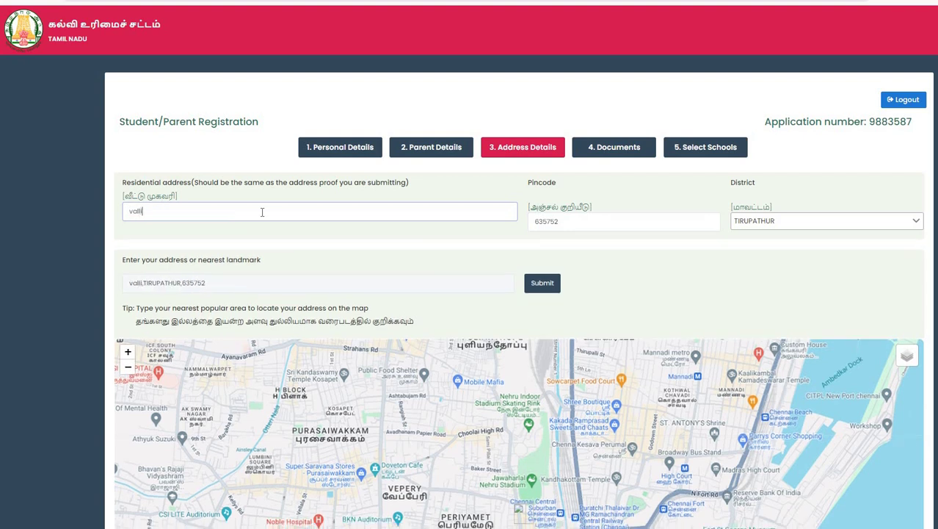
pyautogui.write('pattu')
pyautogui.click(632, 256)
# Locate Vallipattu on the map, fetch its map address, then save and confirm the address.
pyautogui.scroll(-2, 565, 206)
pyautogui.click(542, 183)
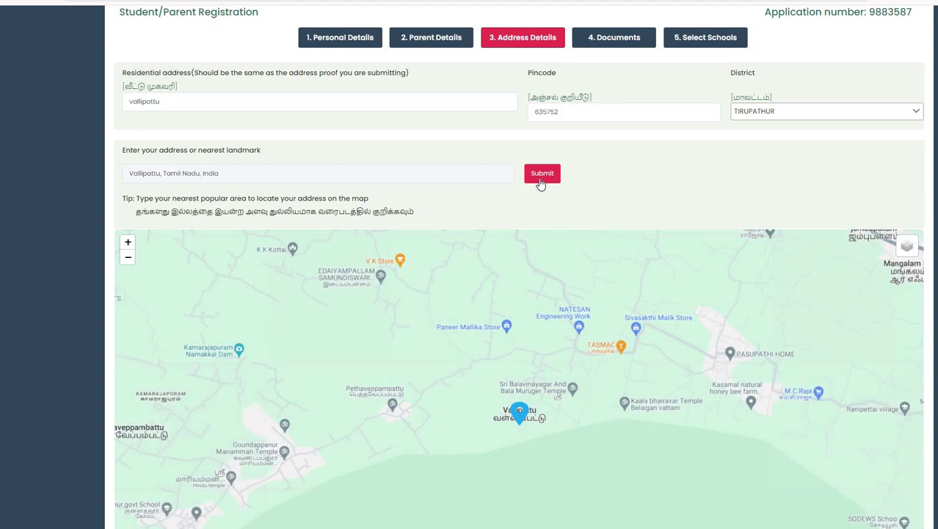
pyautogui.scroll(-3, 540, 184)
pyautogui.click(190, 428)
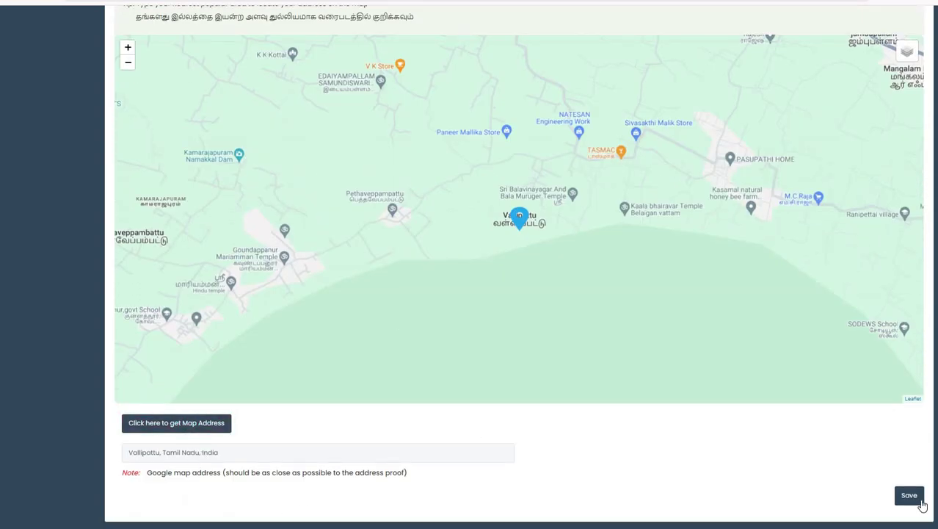
pyautogui.click(920, 501)
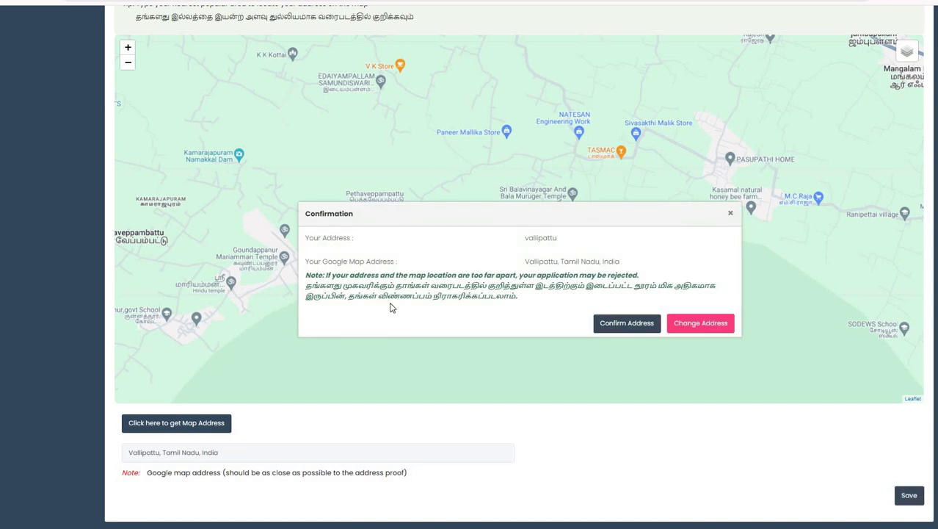
pyautogui.click(619, 324)
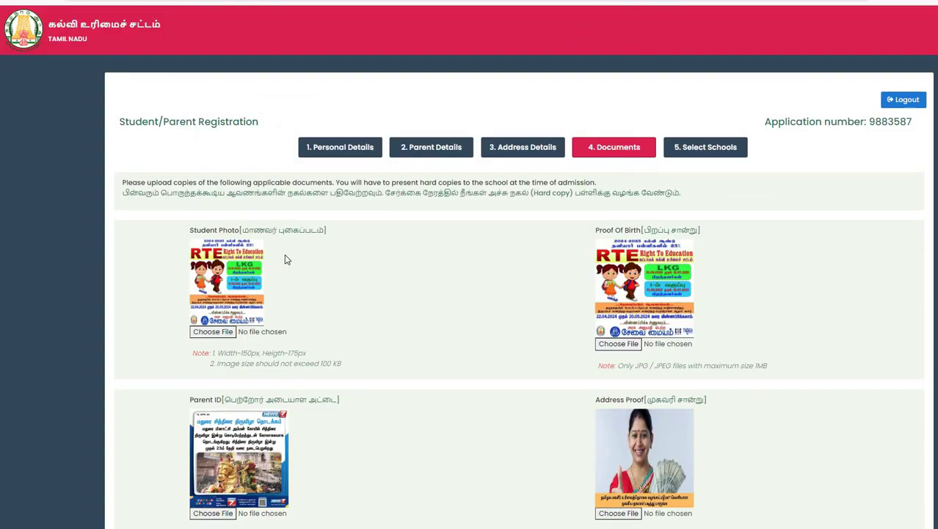
# Review the Documents page and check the Select Schools step.
pyautogui.scroll(-3, 274, 224)
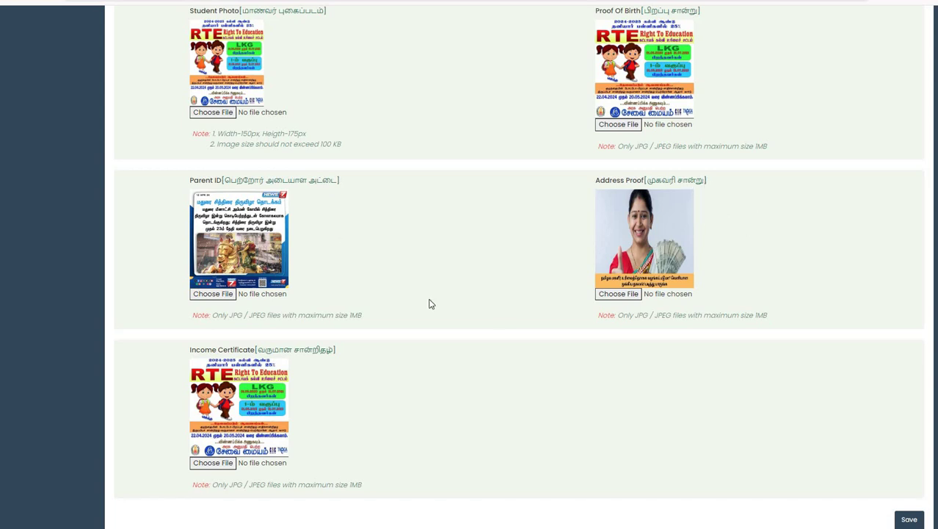
pyautogui.scroll(-1, 271, 344)
pyautogui.scroll(3, 789, 239)
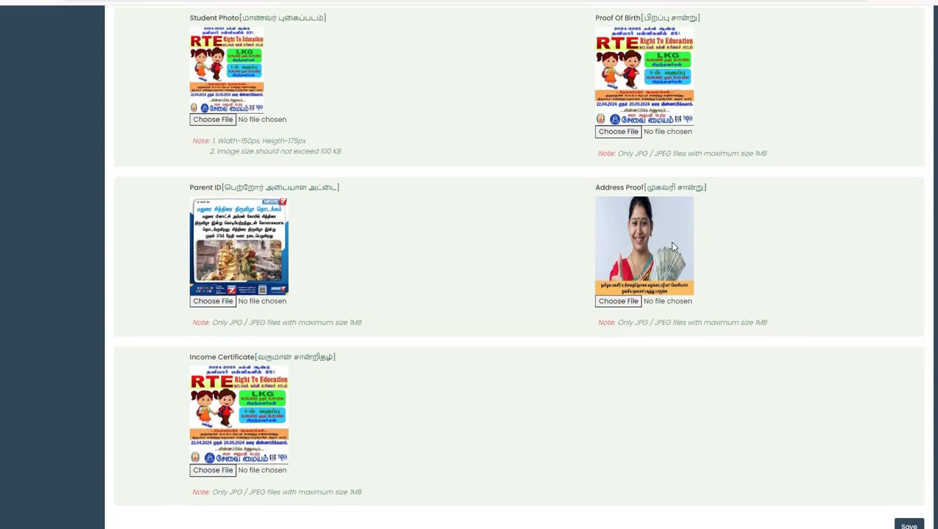
pyautogui.scroll(-3, 884, 448)
pyautogui.scroll(3, 707, 144)
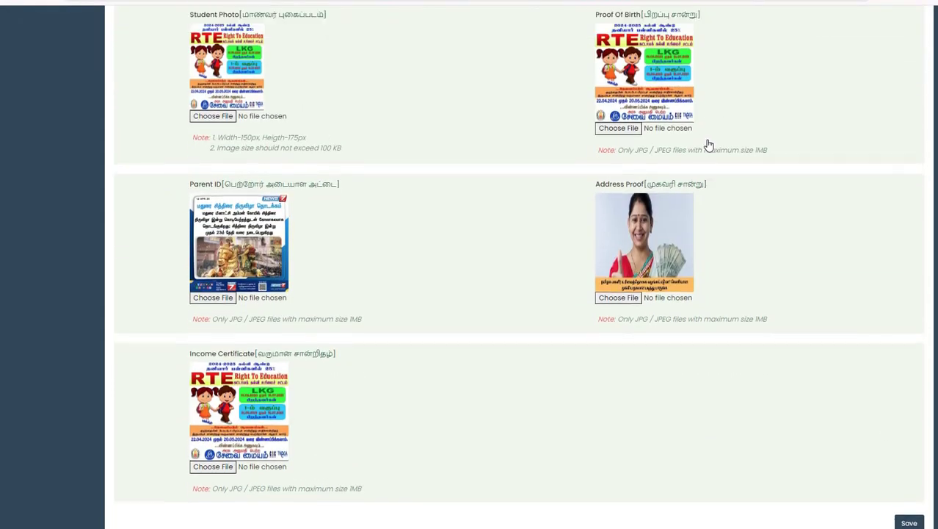
pyautogui.click(696, 151)
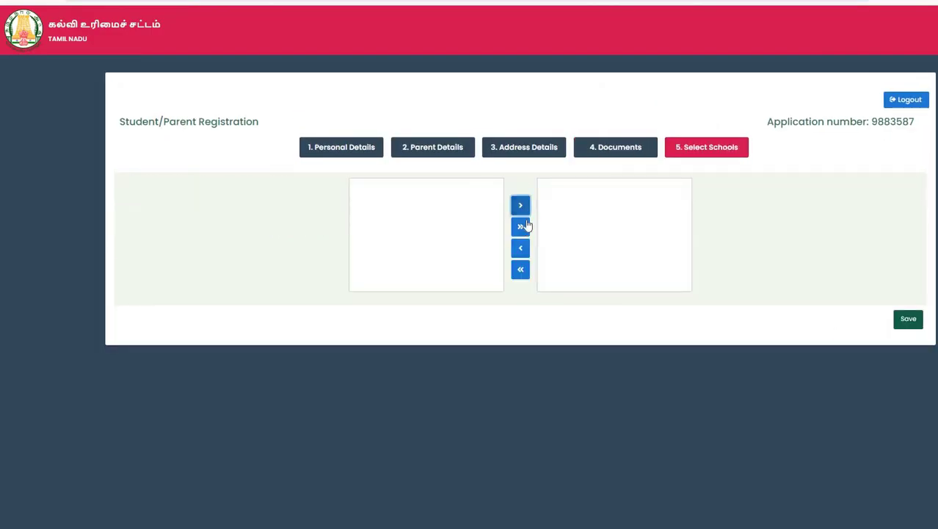
# Go back through Parent Details to reopen the Address Details form.
pyautogui.click(433, 149)
pyautogui.click(524, 147)
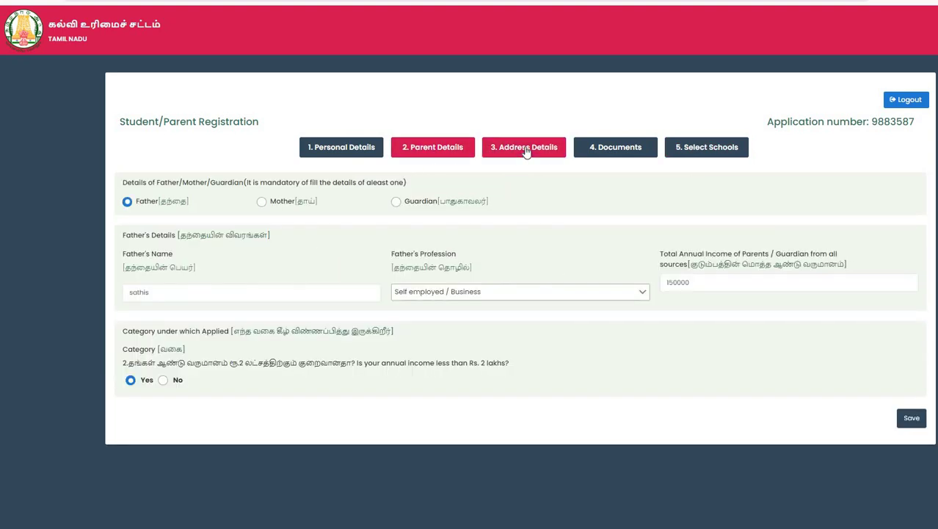
pyautogui.scroll(-2, 561, 131)
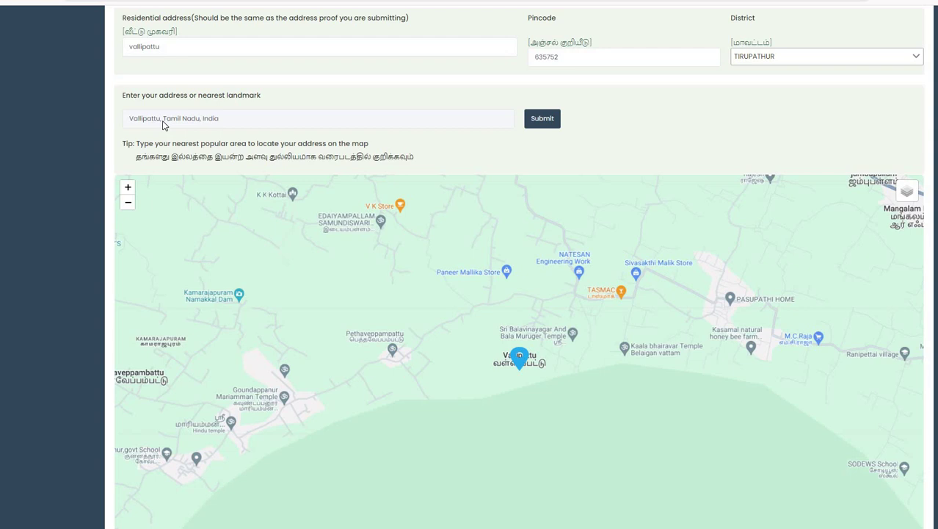
pyautogui.doubleClick(165, 120)
pyautogui.click(185, 120)
# Append ',vaniymbadi' to the address, re-enter pincode 635752's last digit, and locate it on the map.
pyautogui.scroll(2, 161, 219)
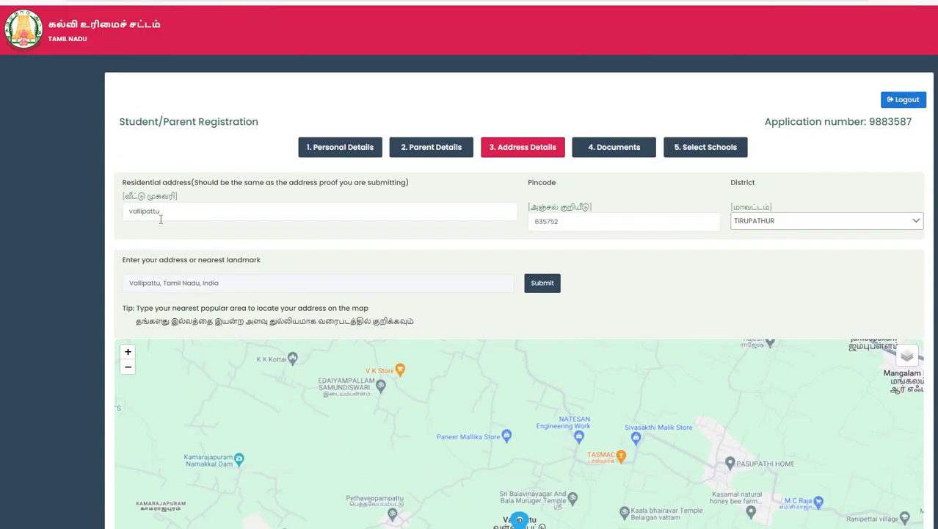
pyautogui.click(179, 209)
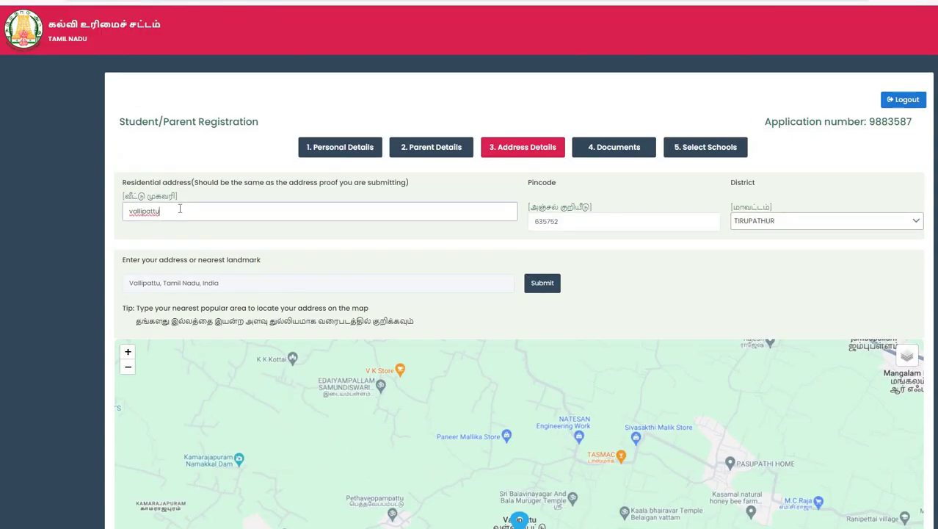
pyautogui.write(',vaniymbadi')
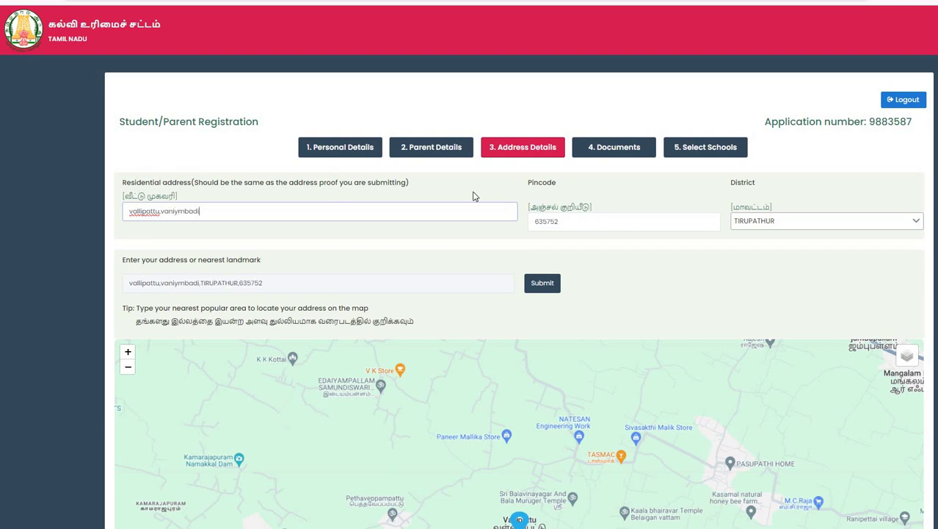
pyautogui.click(602, 221)
pyautogui.press('BackSpace')
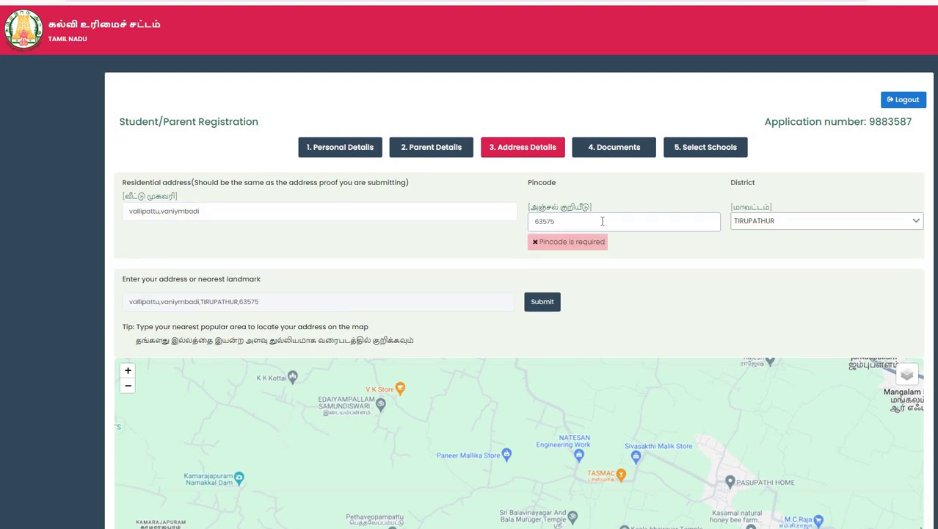
pyautogui.write('2')
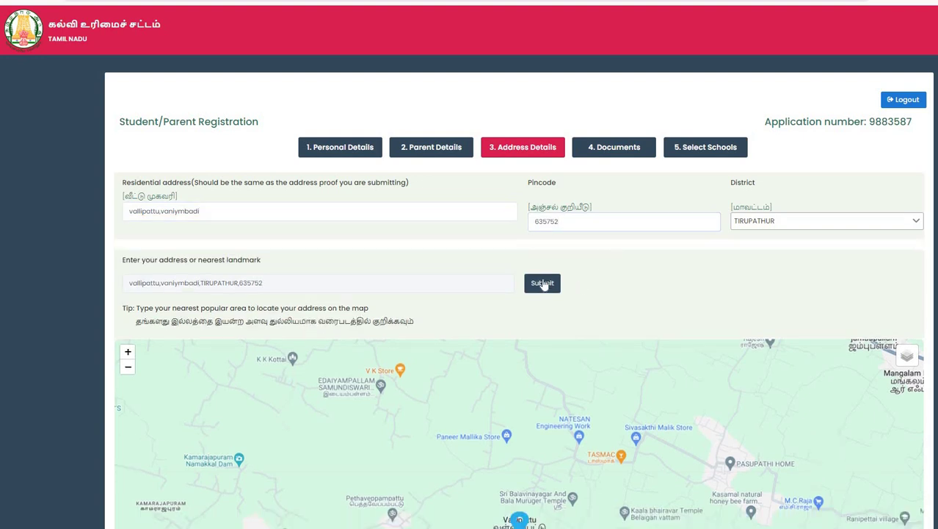
pyautogui.click(543, 284)
# Fetch the map address for vallipattu,vaniymbadi and dismiss the confirmation without confirming.
pyautogui.scroll(-4, 176, 433)
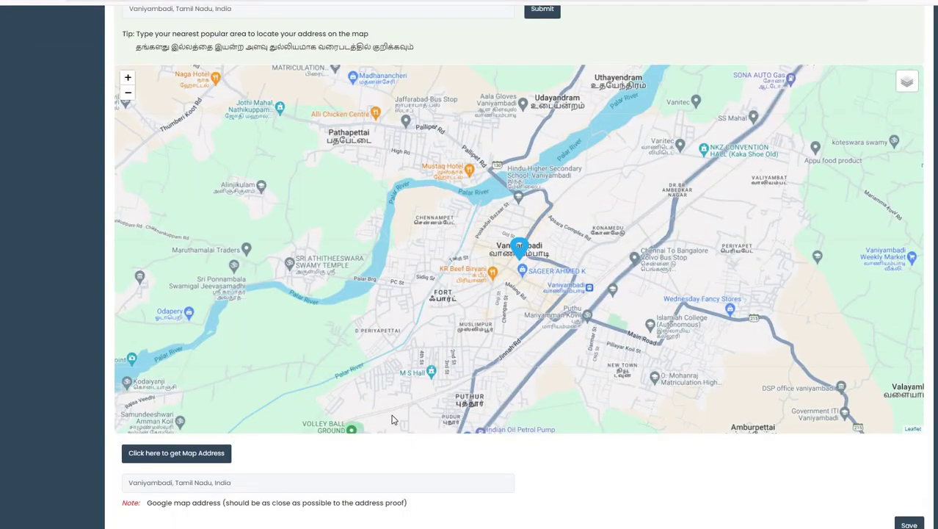
pyautogui.click(173, 430)
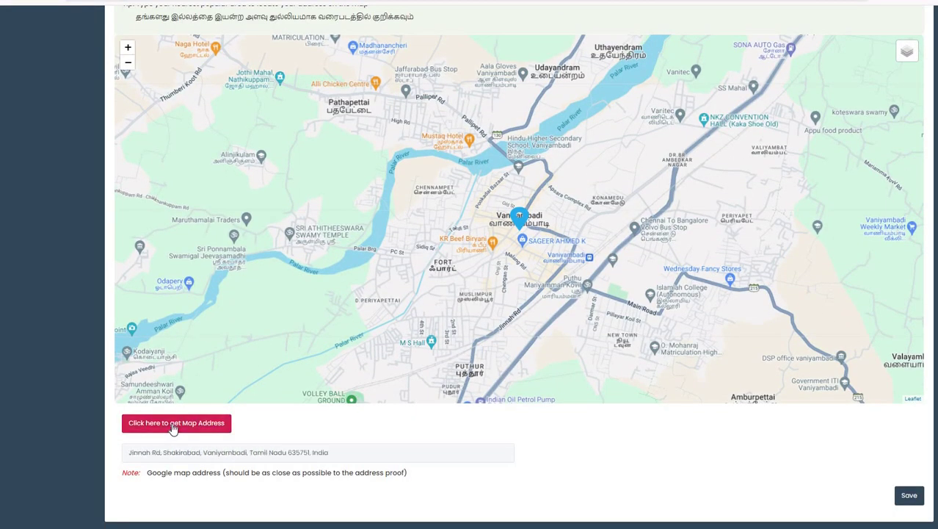
pyautogui.scroll(-2, 290, 367)
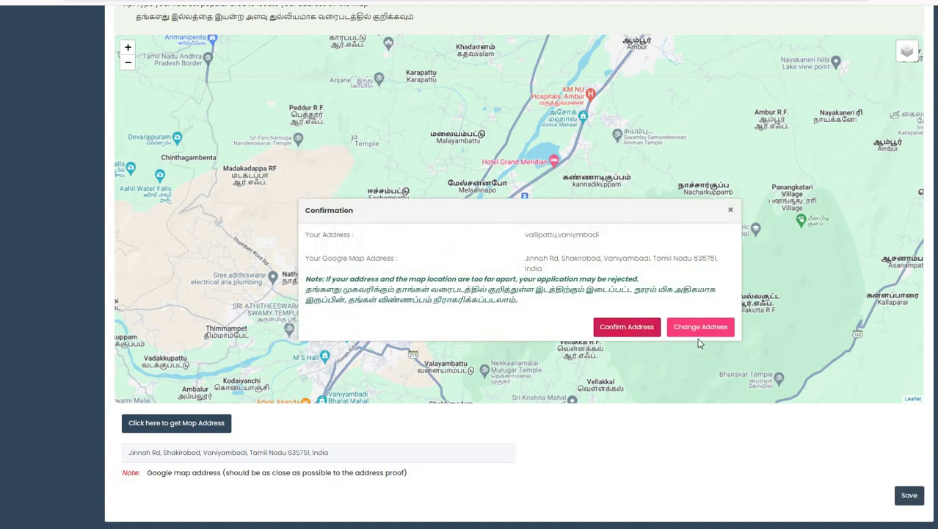
pyautogui.click(731, 211)
# Zoom the map out to check the pinned Vaniyambadi location.
pyautogui.scroll(8, 730, 212)
pyautogui.scroll(-5, 536, 309)
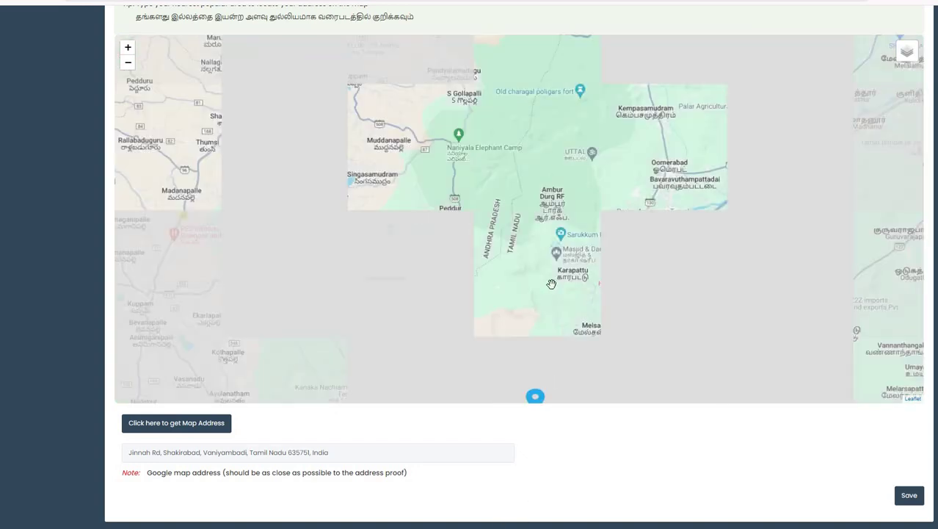
pyautogui.scroll(4, 551, 283)
pyautogui.scroll(-2, 492, 221)
pyautogui.scroll(-1, 422, 92)
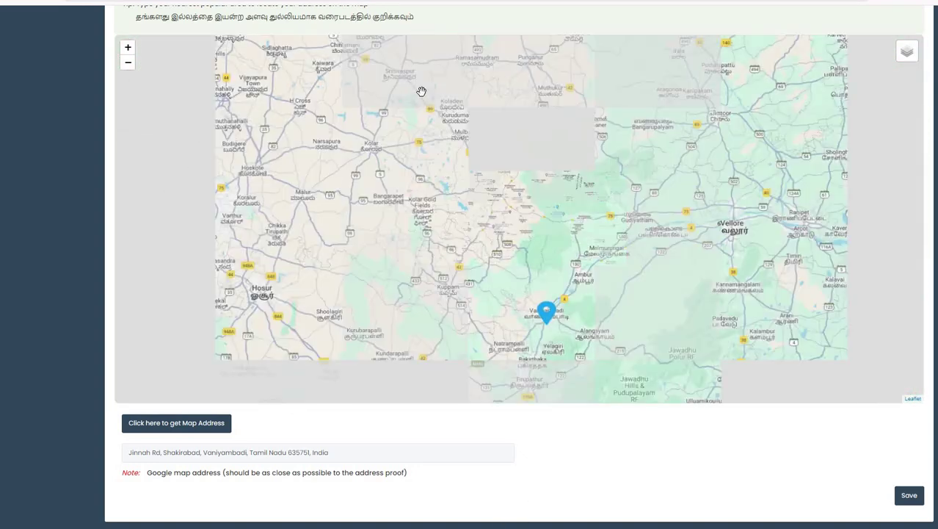
pyautogui.scroll(-1, 620, 328)
pyautogui.scroll(-1, 465, 327)
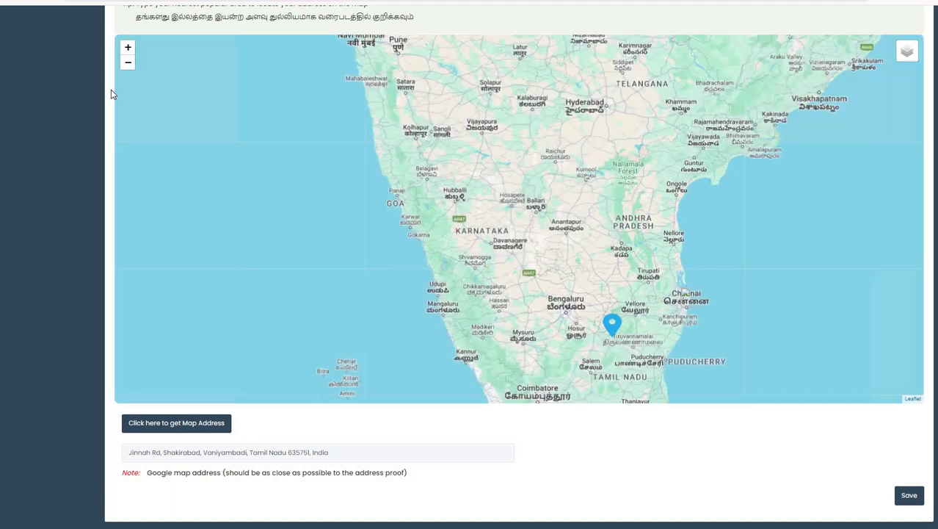
pyautogui.click(127, 63)
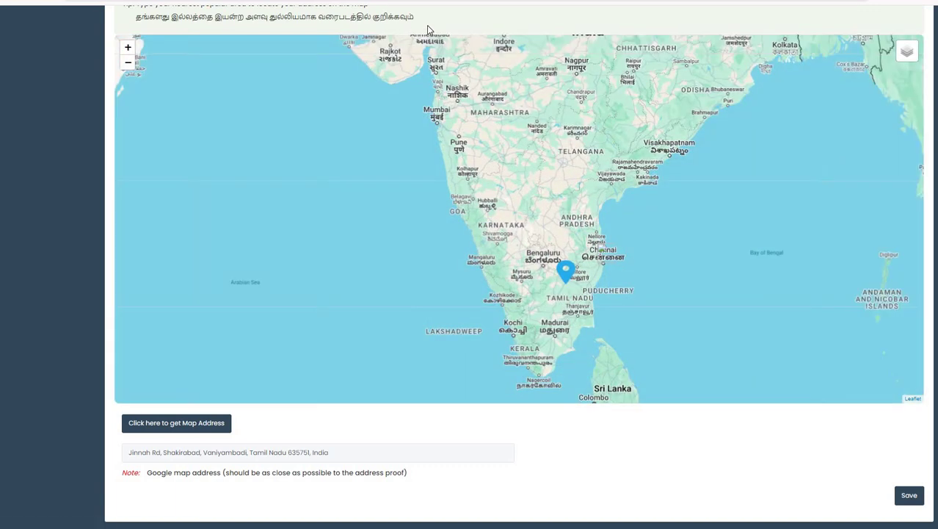
pyautogui.scroll(2, 410, 29)
pyautogui.scroll(-2, 861, 297)
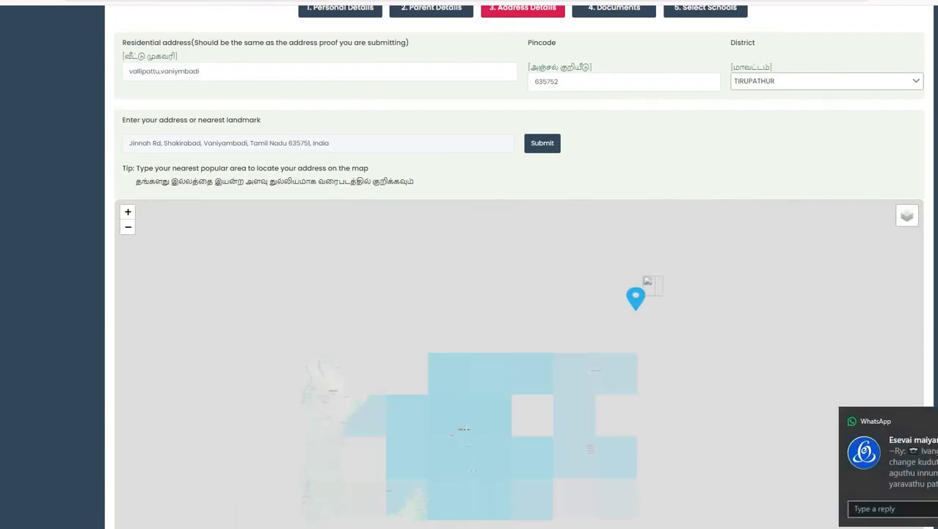
pyautogui.scroll(-1, 800, 359)
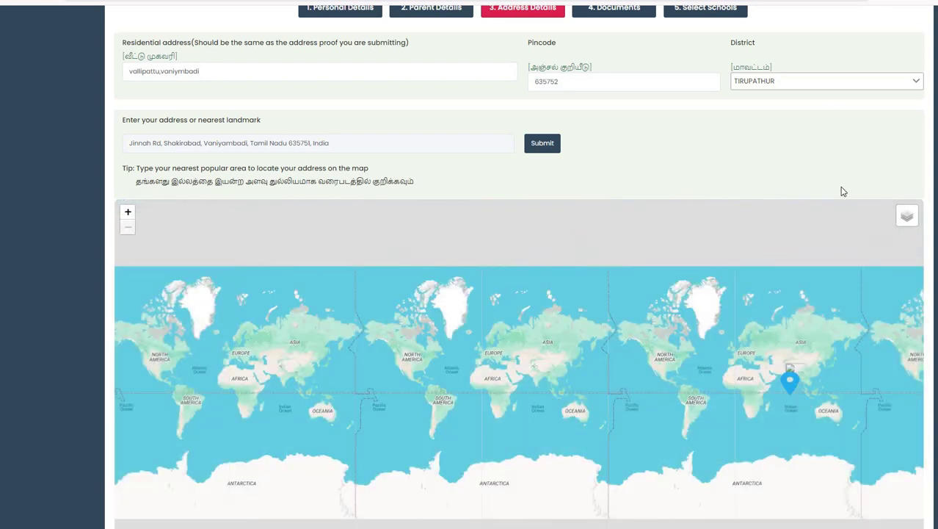
pyautogui.scroll(-2, 875, 512)
# Save and confirm the address, then save the documents to reach Select Schools.
pyautogui.click(917, 497)
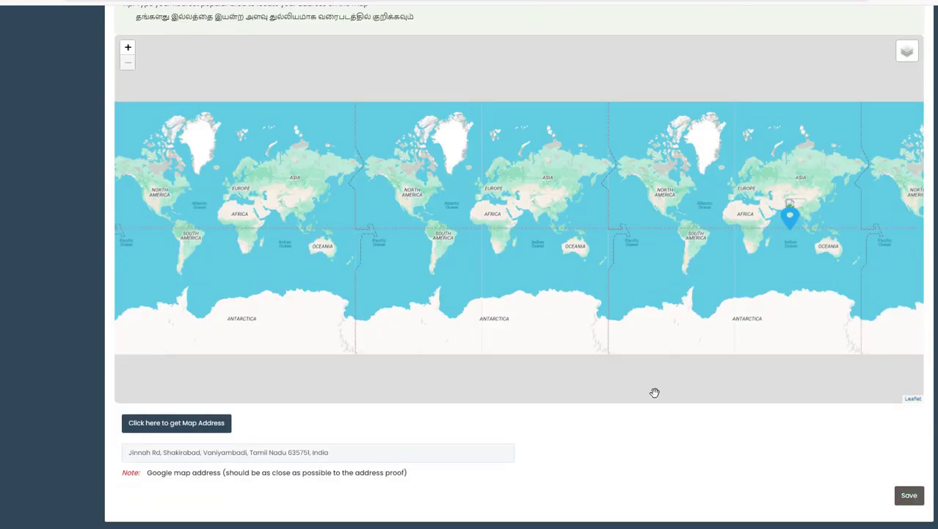
pyautogui.click(632, 327)
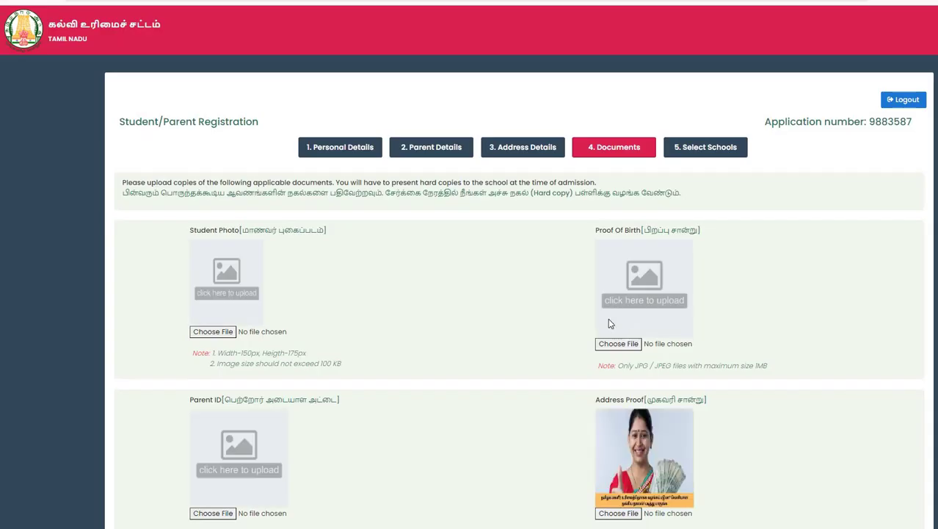
pyautogui.scroll(-3, 789, 457)
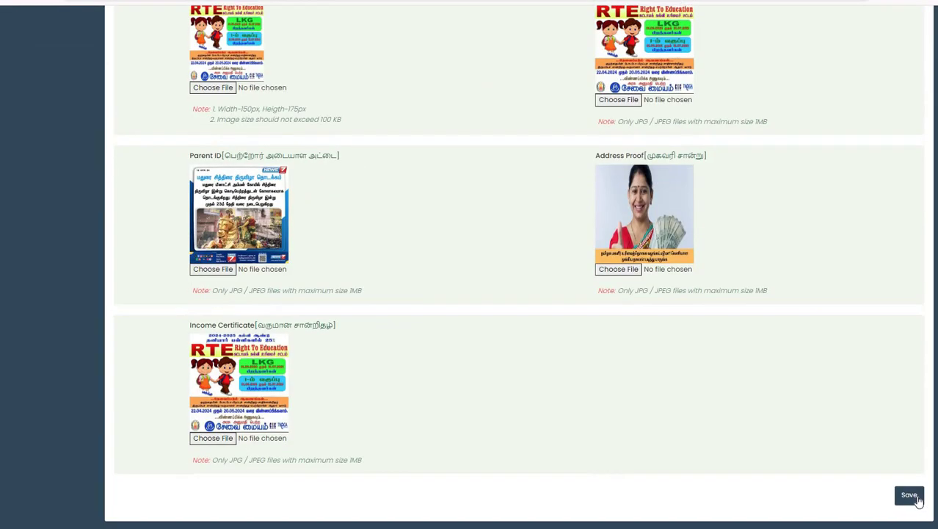
pyautogui.click(909, 495)
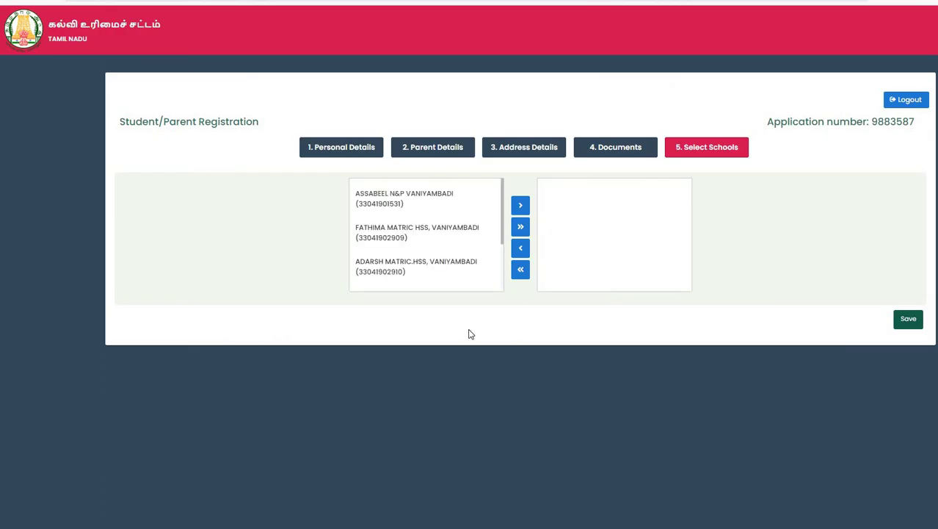
# Move FATHIMA MATRIC HSS and all remaining schools into the chosen list, then try saving.
pyautogui.scroll(-2, 405, 241)
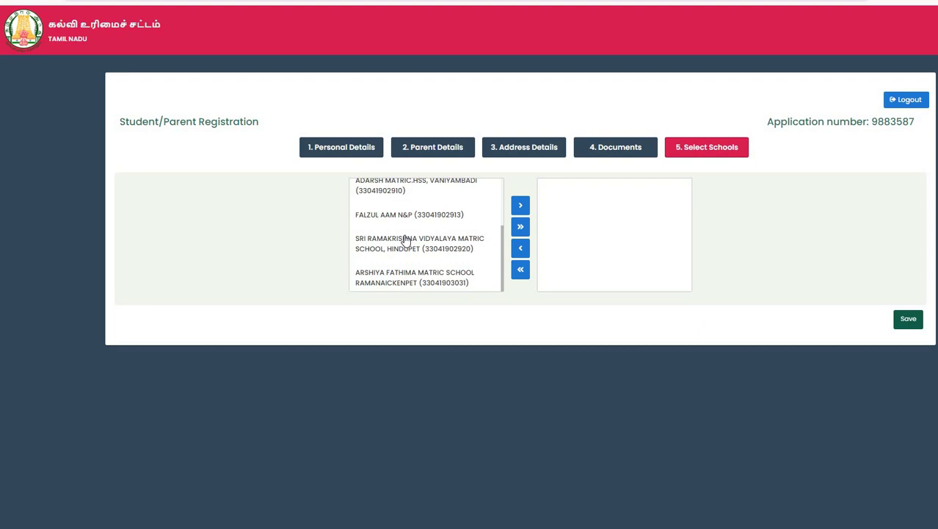
pyautogui.scroll(2, 412, 279)
pyautogui.click(413, 268)
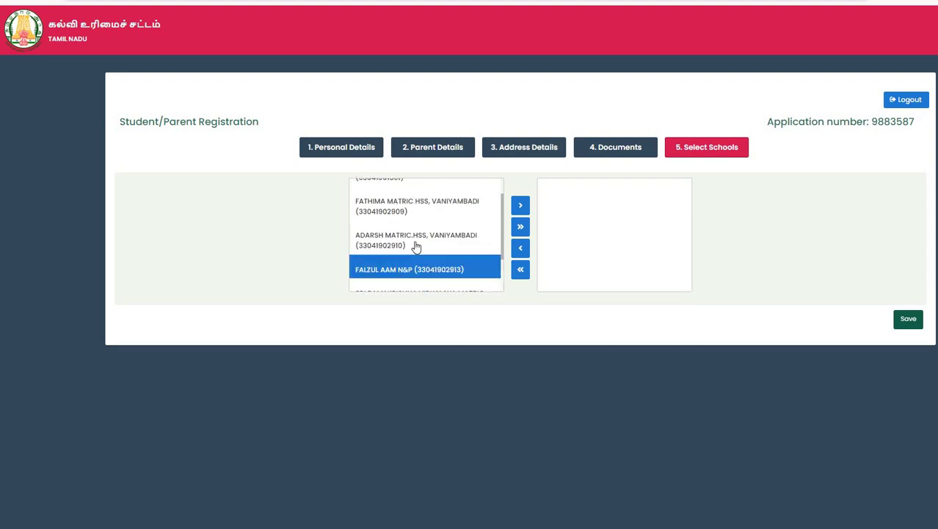
pyautogui.click(416, 245)
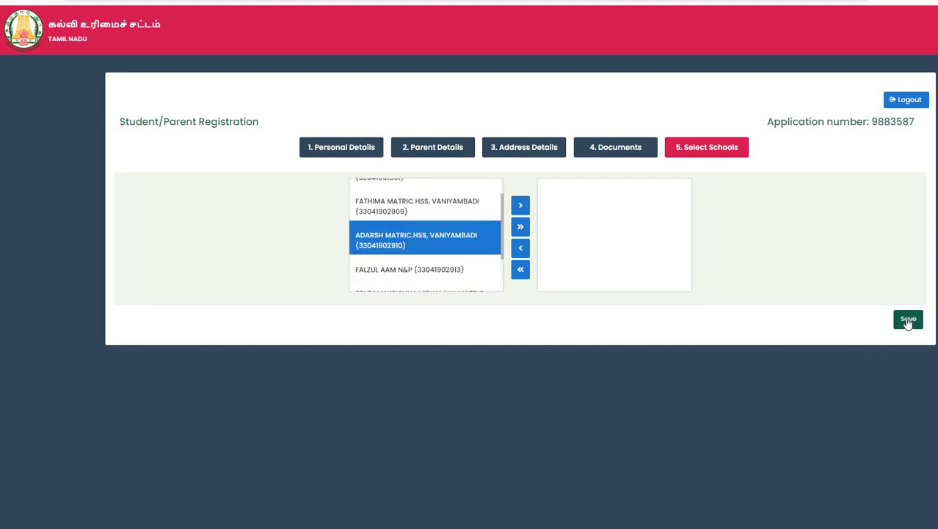
pyautogui.click(417, 204)
pyautogui.click(523, 210)
pyautogui.click(437, 234)
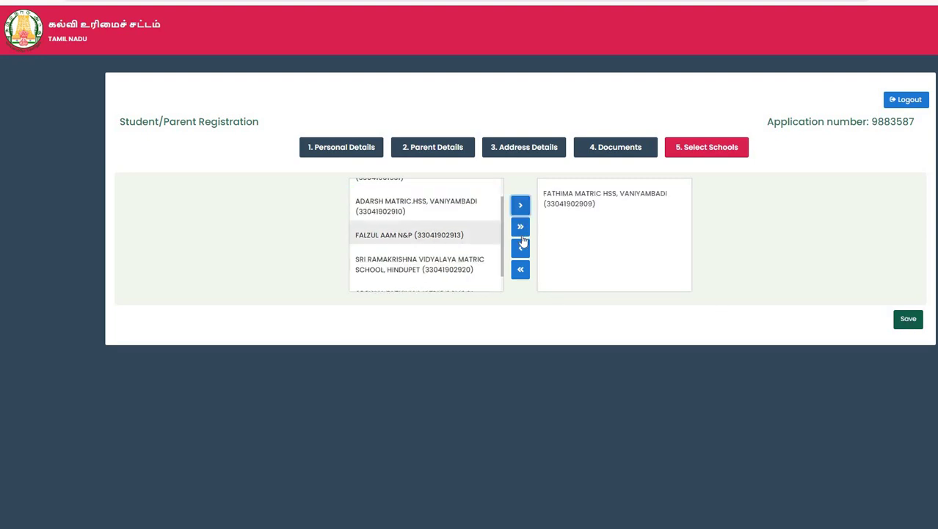
pyautogui.click(481, 241)
pyautogui.click(520, 226)
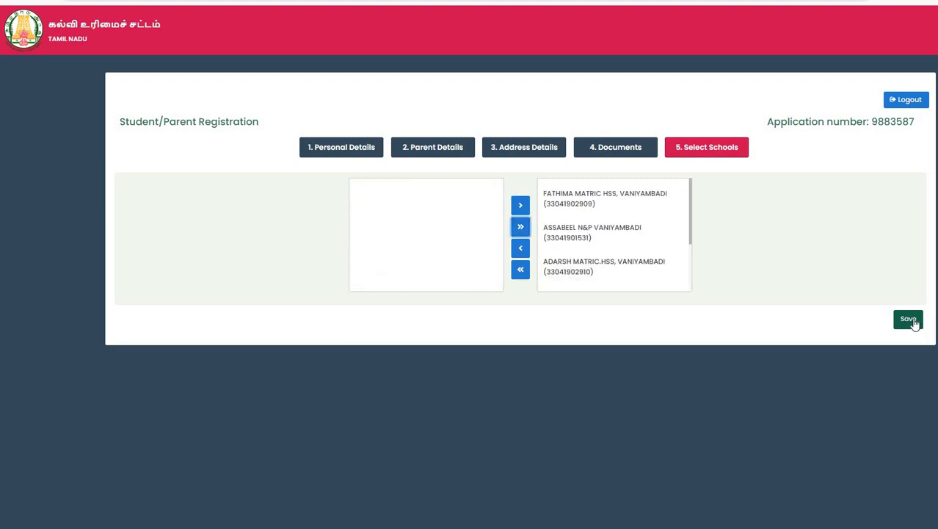
pyautogui.click(911, 321)
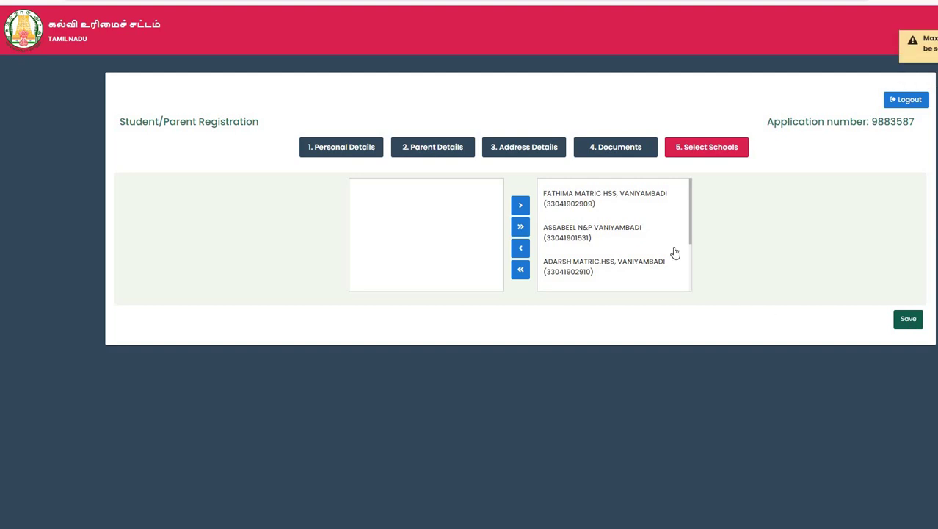
# Remove ASSABEEL N&P VANIYAMBADI from the chosen schools and save to open the preview.
pyautogui.click(643, 233)
pyautogui.click(633, 211)
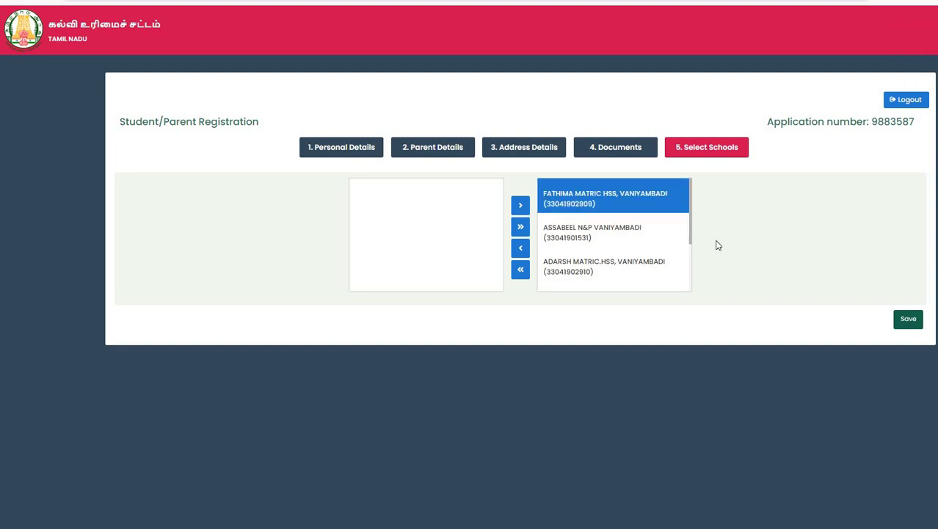
pyautogui.click(613, 232)
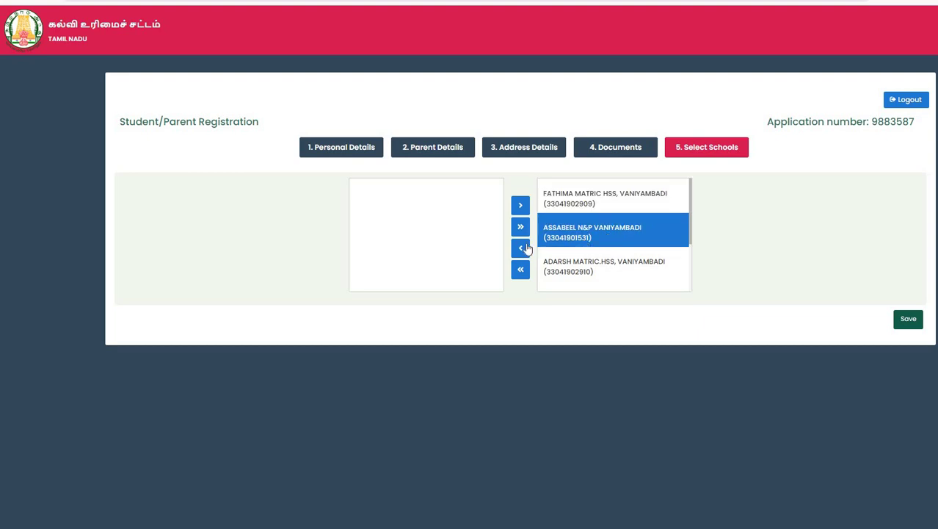
pyautogui.click(908, 323)
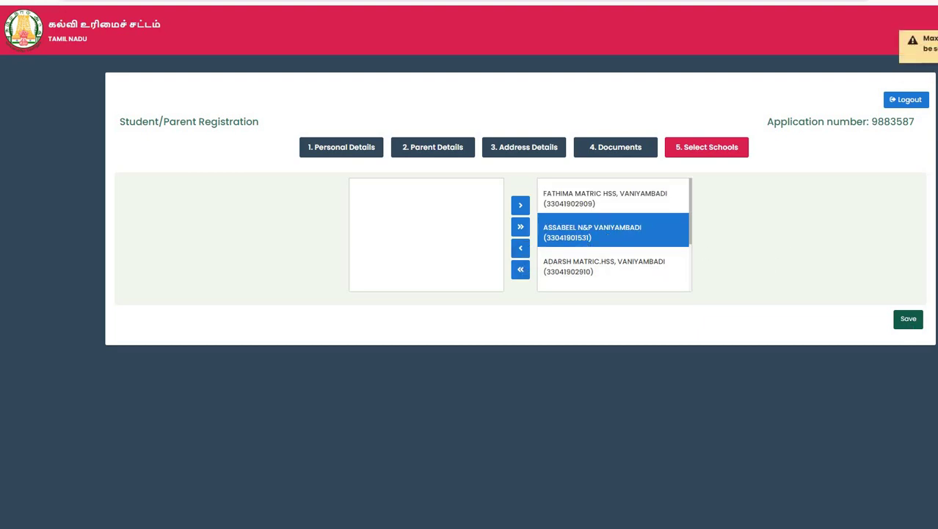
pyautogui.click(908, 318)
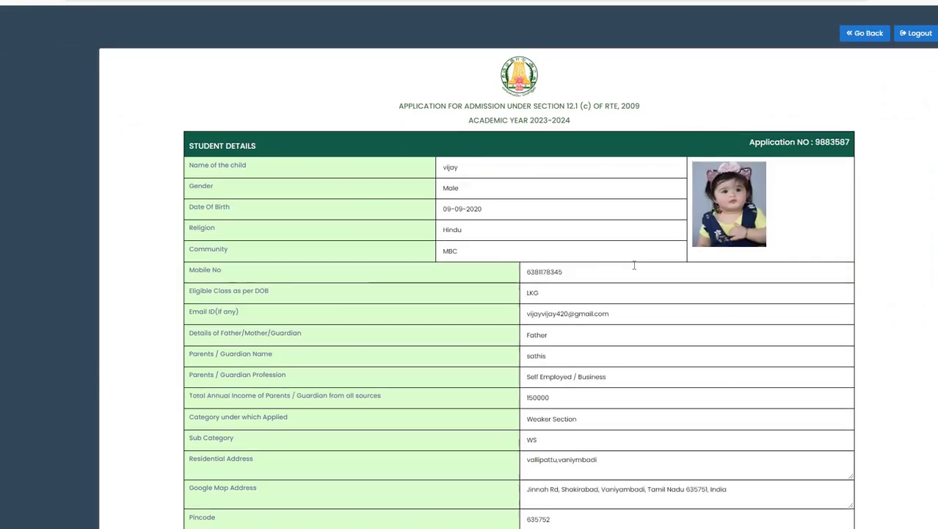
pyautogui.scroll(-2, 633, 265)
pyautogui.scroll(-2, 633, 265)
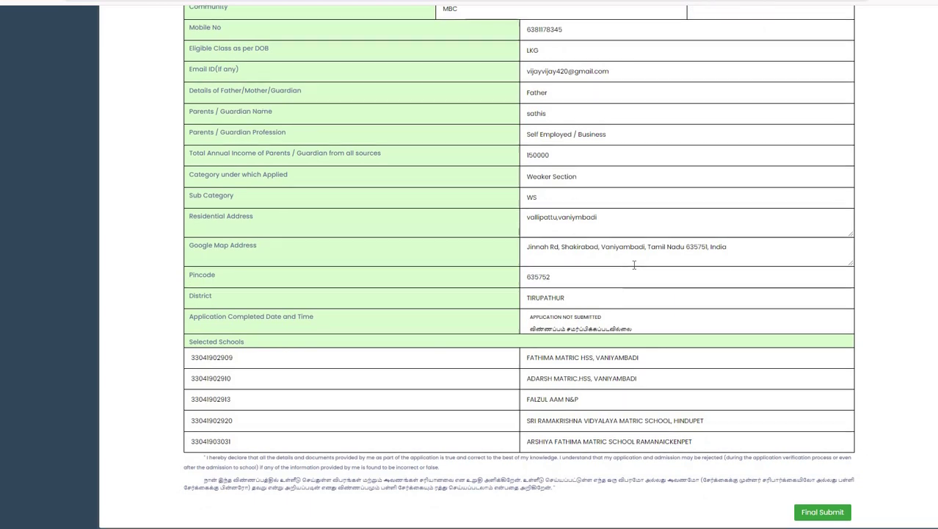
pyautogui.scroll(6, 633, 265)
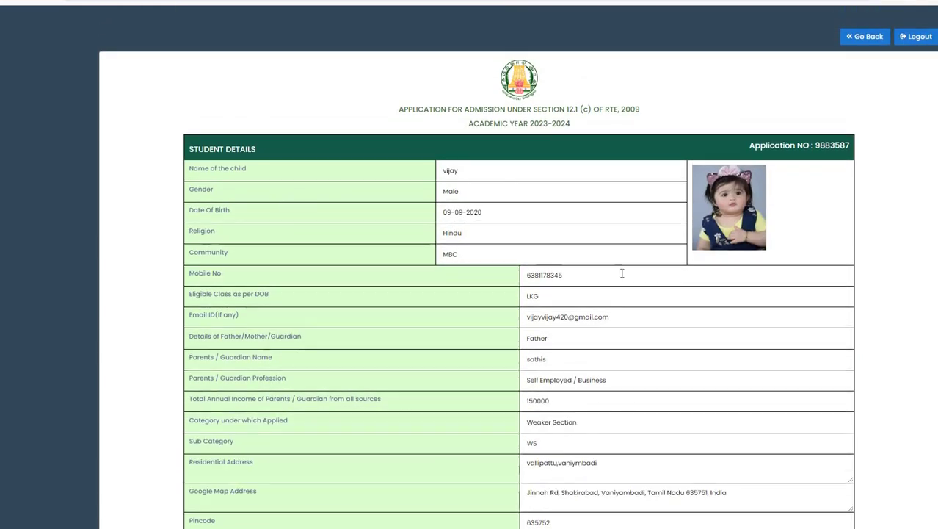
pyautogui.scroll(-3, 537, 251)
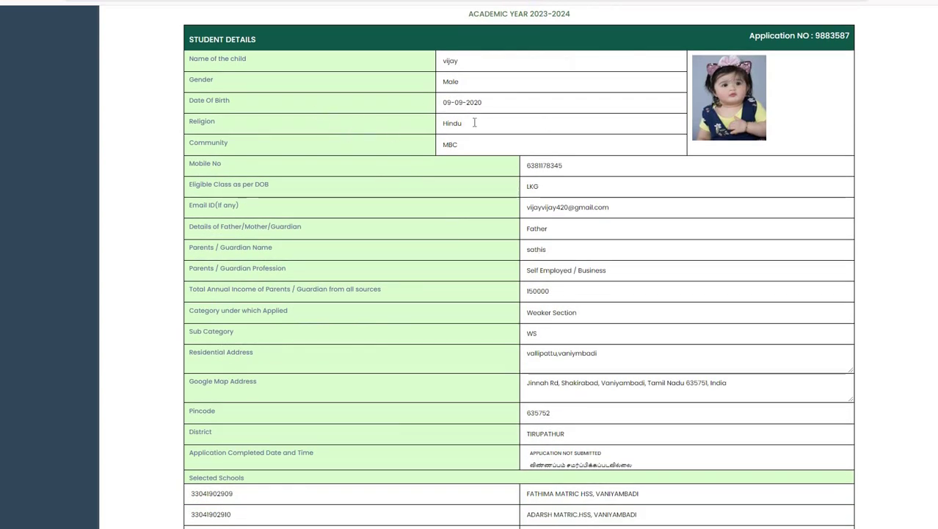
pyautogui.scroll(-3, 692, 264)
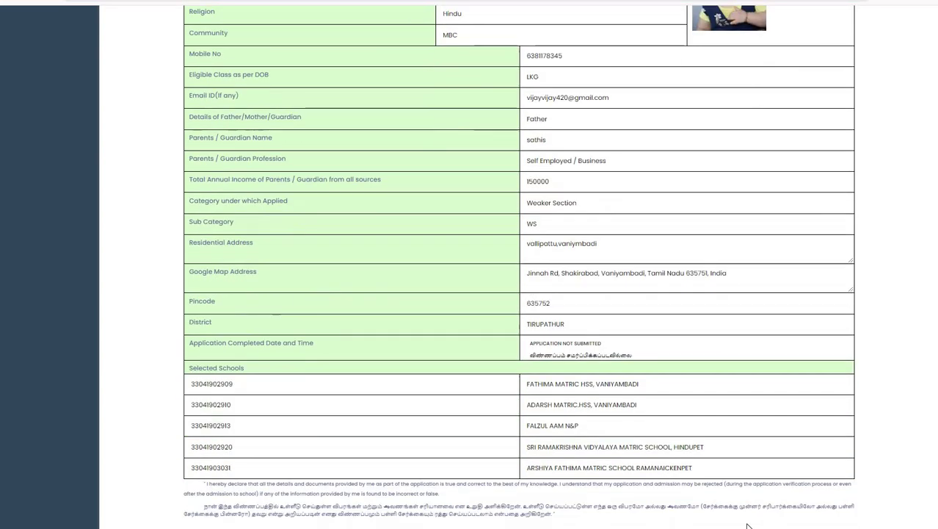
pyautogui.scroll(-1, 872, 292)
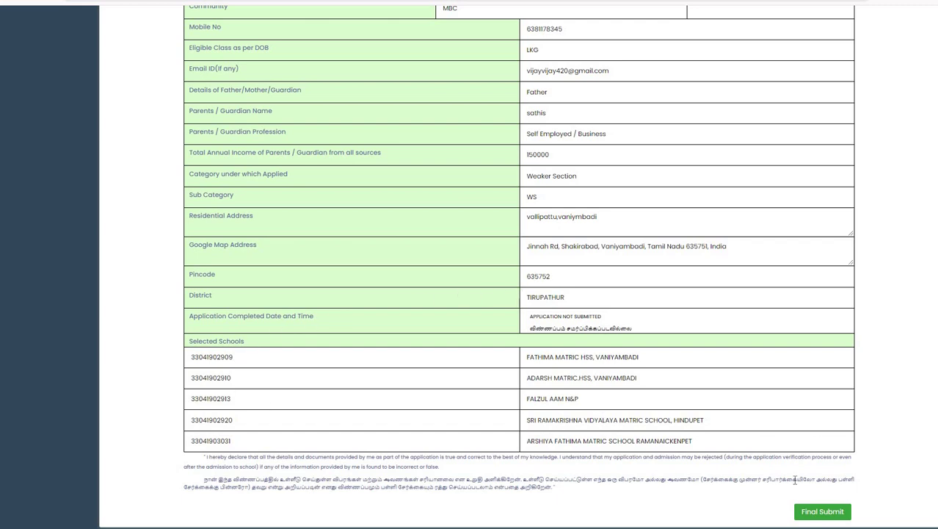
pyautogui.click(805, 516)
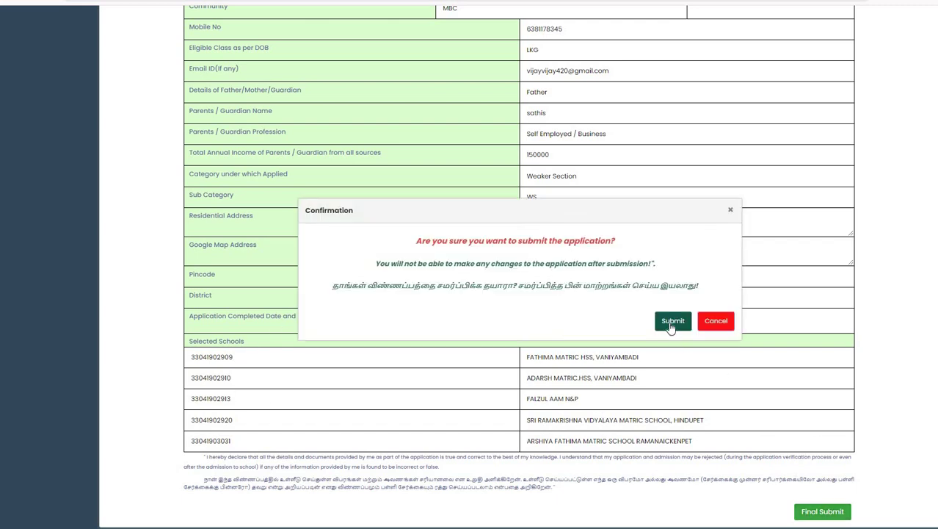
# Confirm the final submission, close the success message, and open the print dialog with Ctrl+P.
pyautogui.click(672, 323)
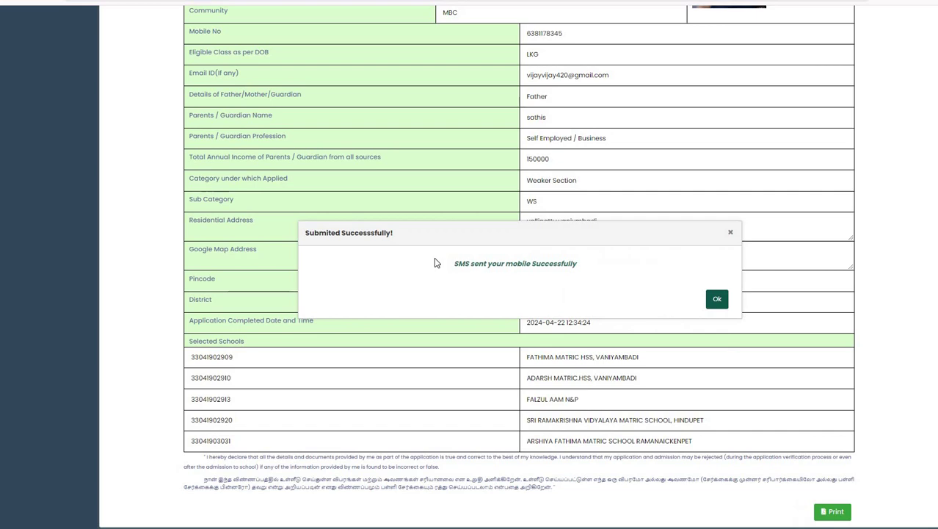
pyautogui.tripleClick(520, 273)
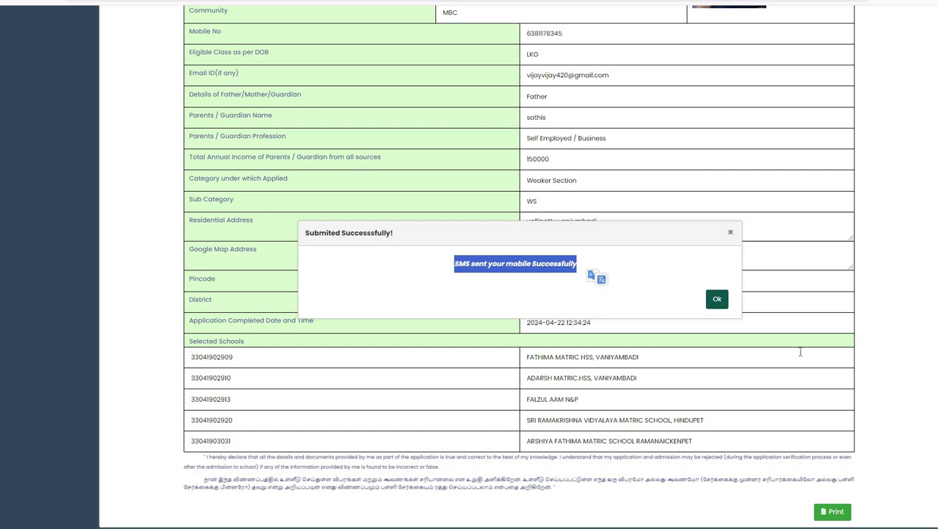
pyautogui.press('Return')
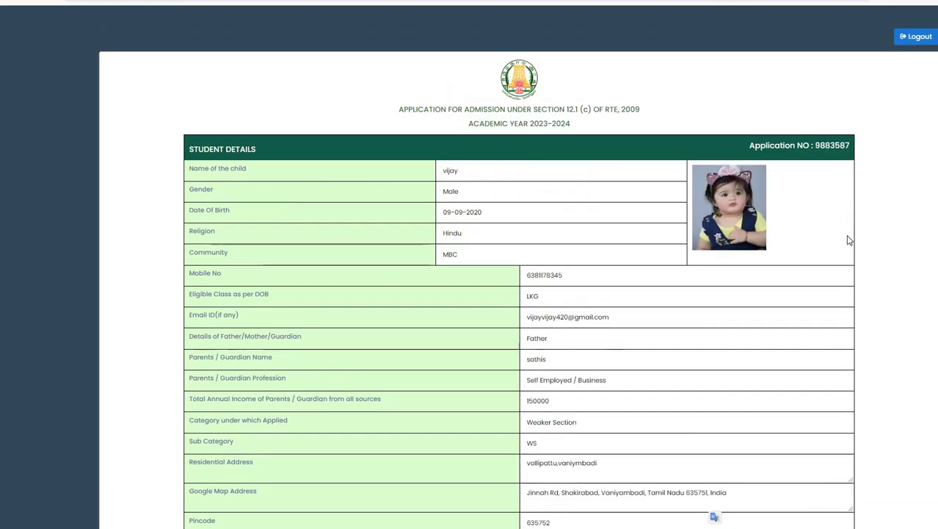
pyautogui.hotkey('ctrl', 'p')
# Choose Save as PDF as the print destination, then cancel back to the application.
pyautogui.click(799, 60)
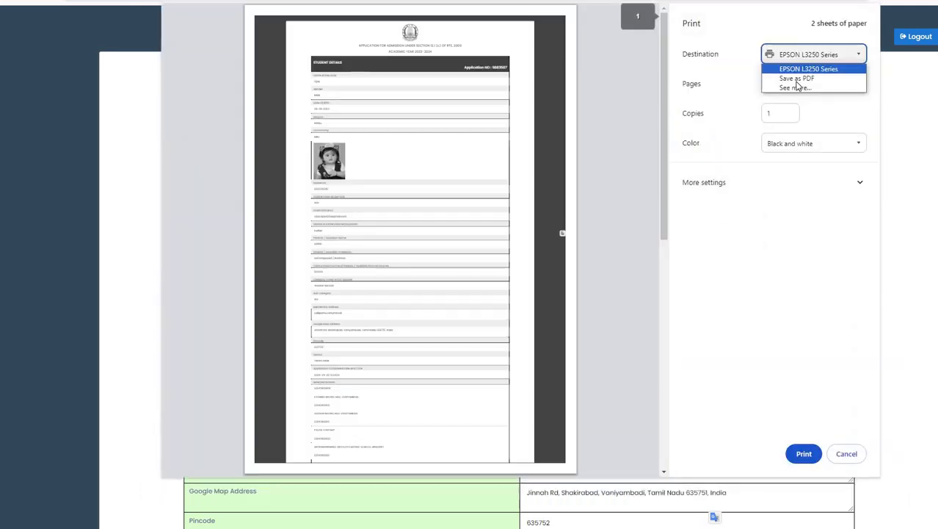
pyautogui.click(797, 77)
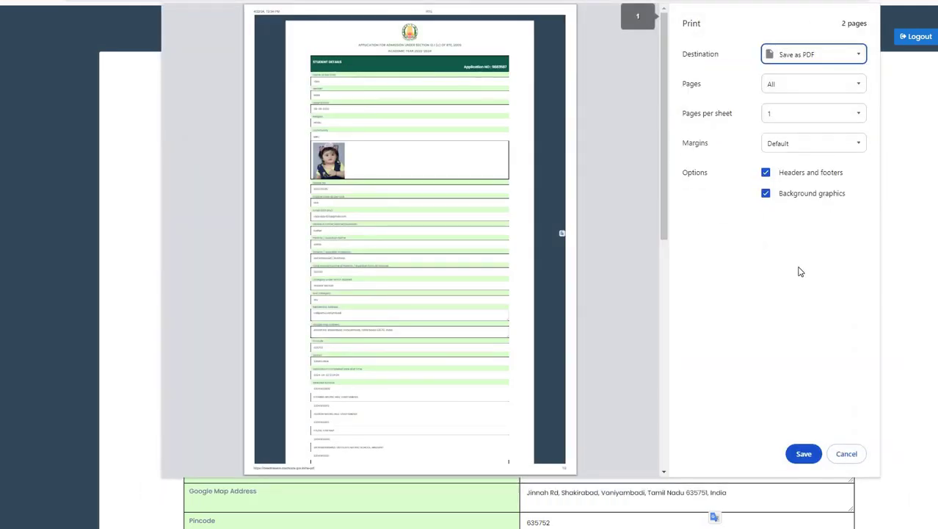
pyautogui.click(846, 453)
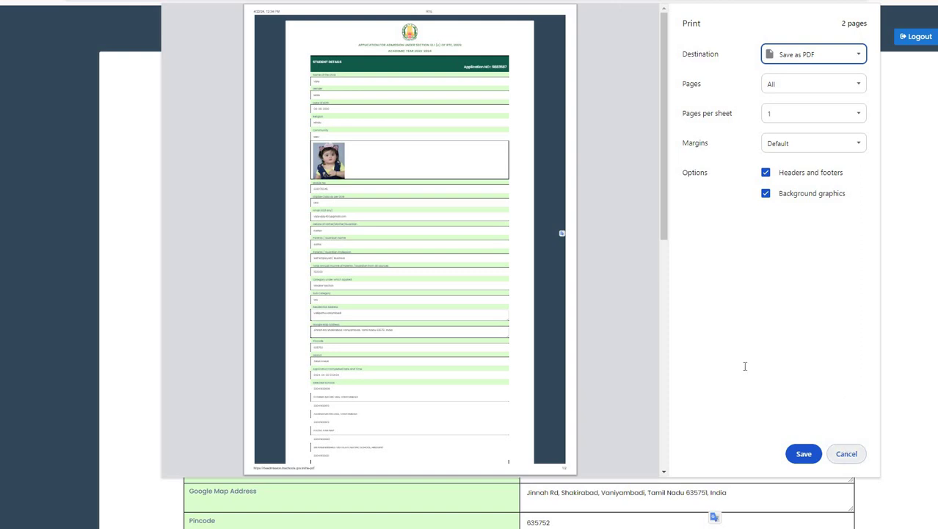
pyautogui.scroll(-3, 683, 270)
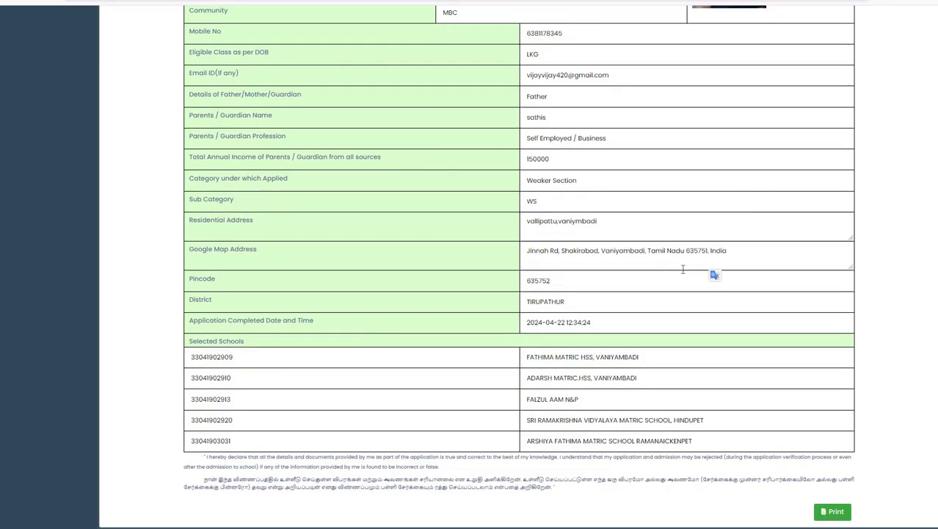
pyautogui.scroll(3, 683, 270)
pyautogui.scroll(-3, 683, 270)
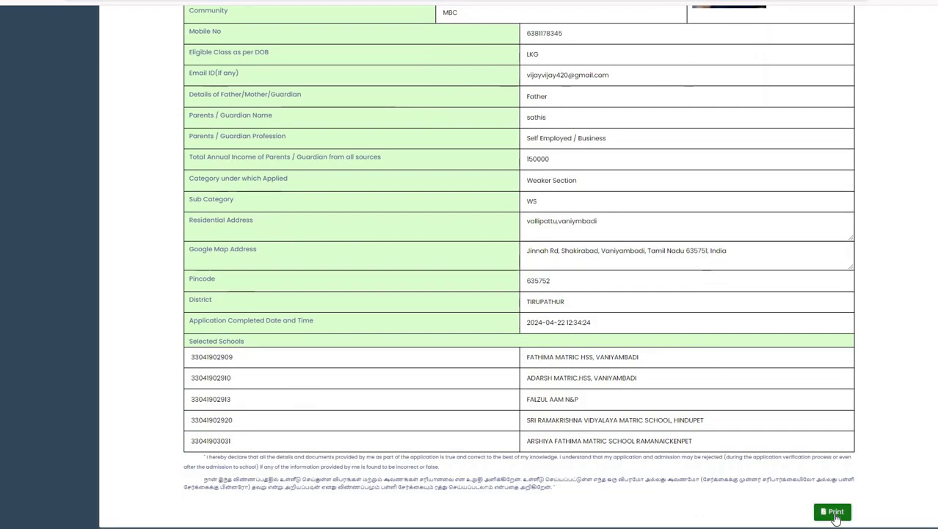
# Reopen printing, turn off background graphics, keep all pages, and save the PDF as RTE.
pyautogui.click(832, 512)
pyautogui.click(796, 59)
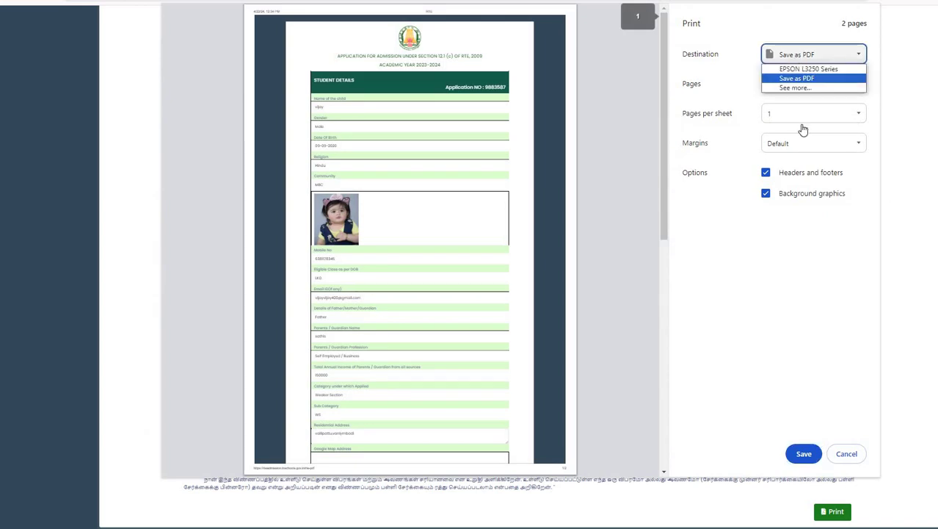
pyautogui.click(785, 198)
pyautogui.click(785, 195)
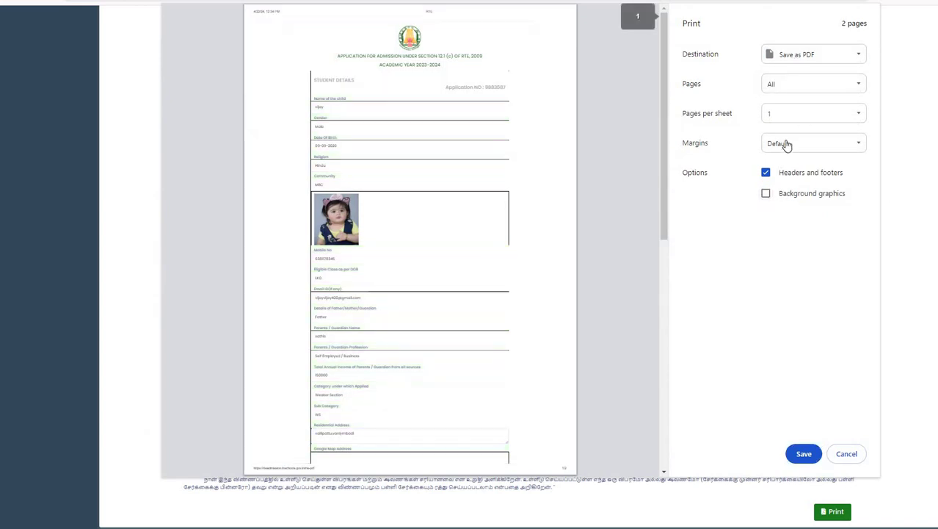
pyautogui.click(785, 145)
pyautogui.click(784, 84)
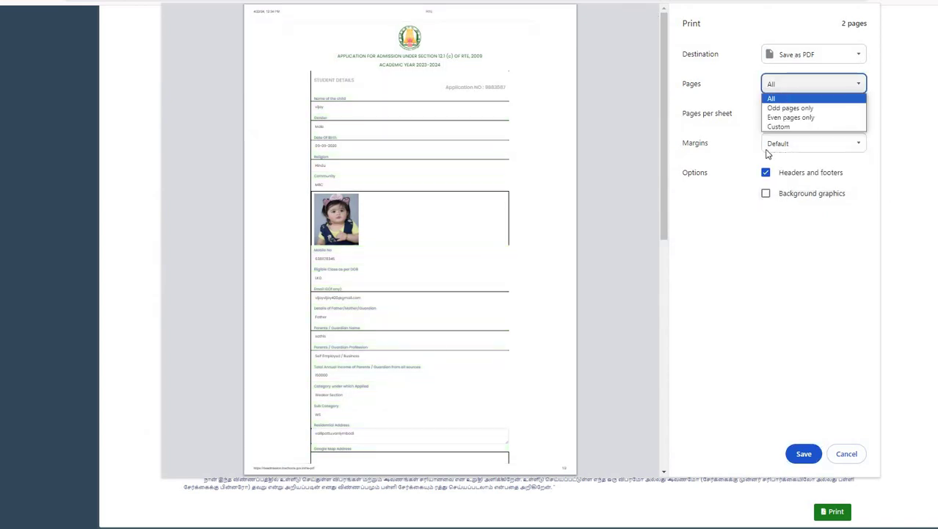
pyautogui.click(438, 346)
pyautogui.scroll(-5, 437, 346)
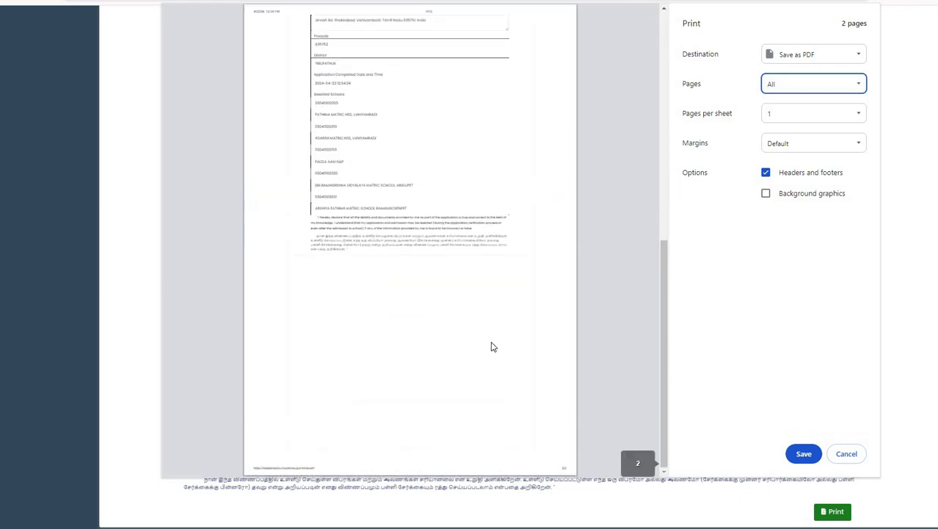
pyautogui.click(804, 454)
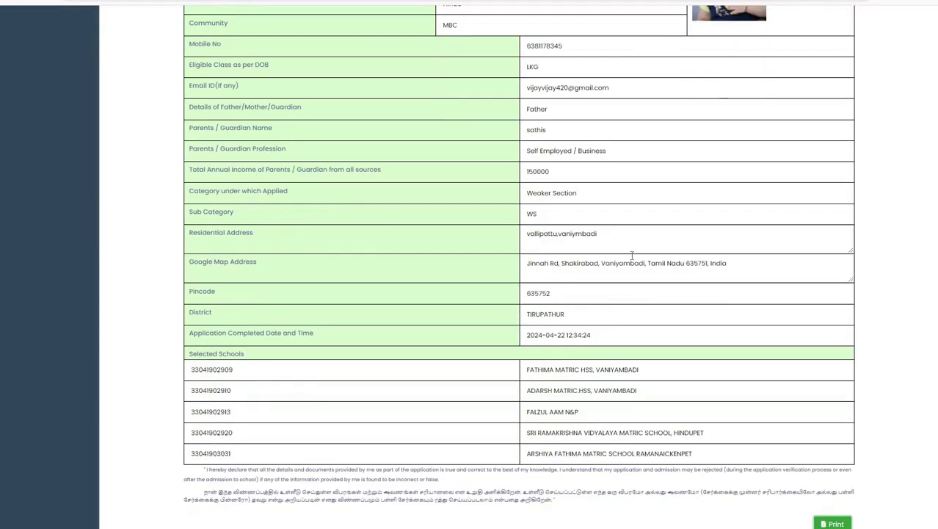
pyautogui.scroll(3, 348, 268)
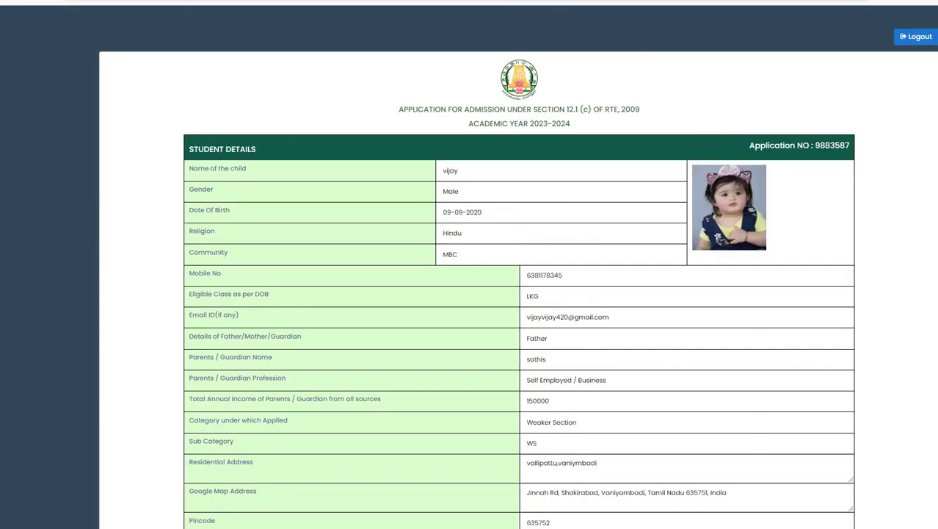